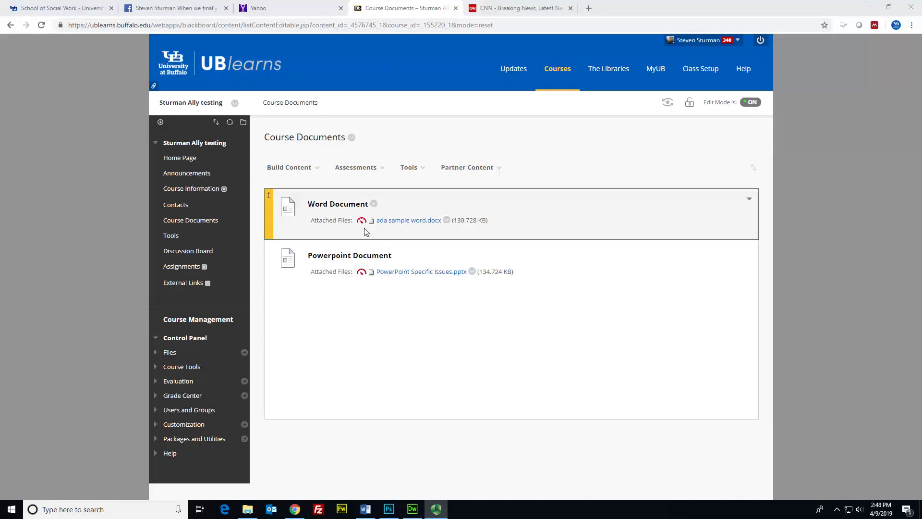
Open the accessibility report for ada sample word.docx and view the previewed document from its beginning
mouse_move(362, 224)
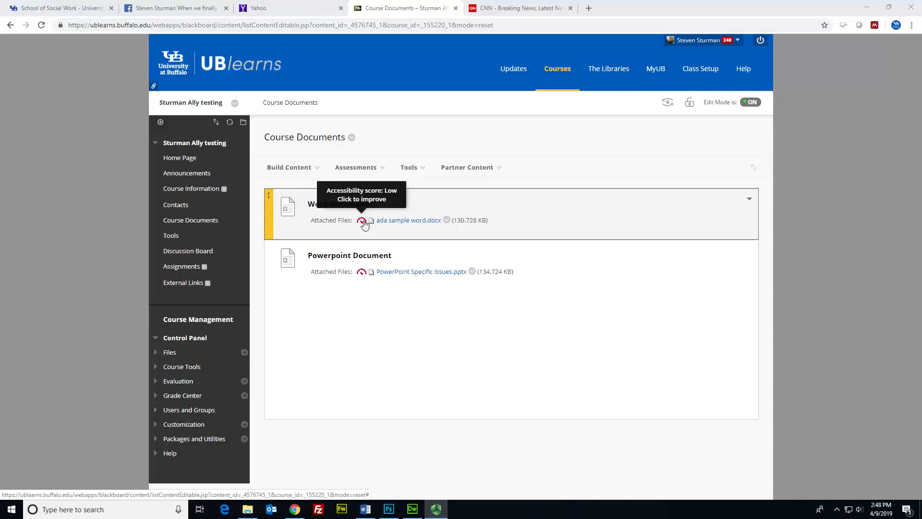
left_click(363, 220)
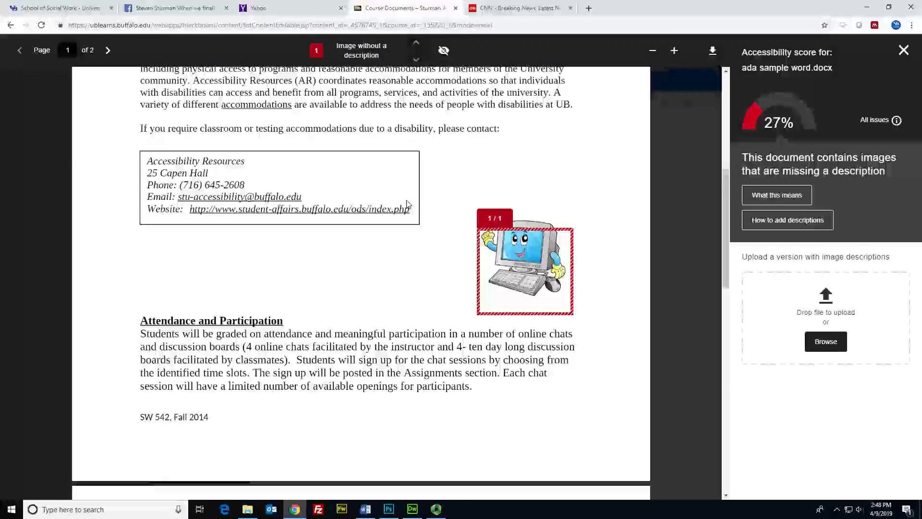
scroll(606, 144, "up", 6)
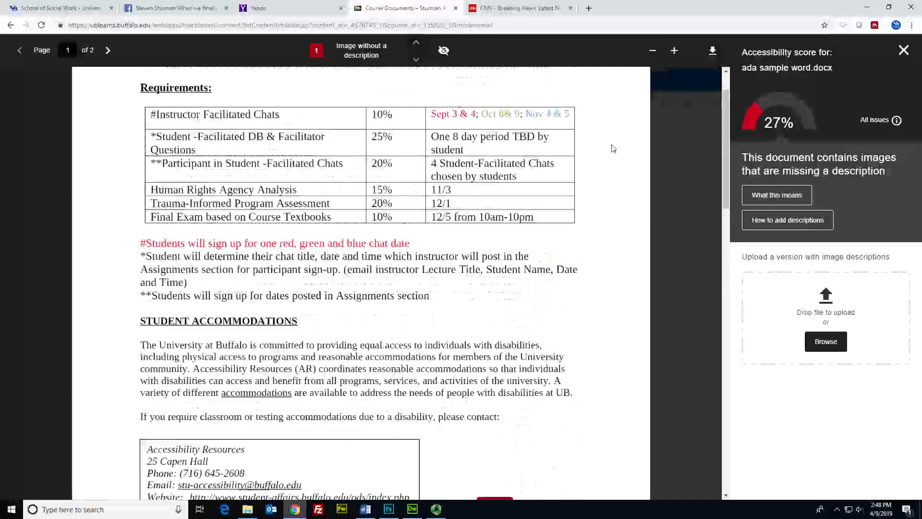
scroll(614, 148, "up", 1)
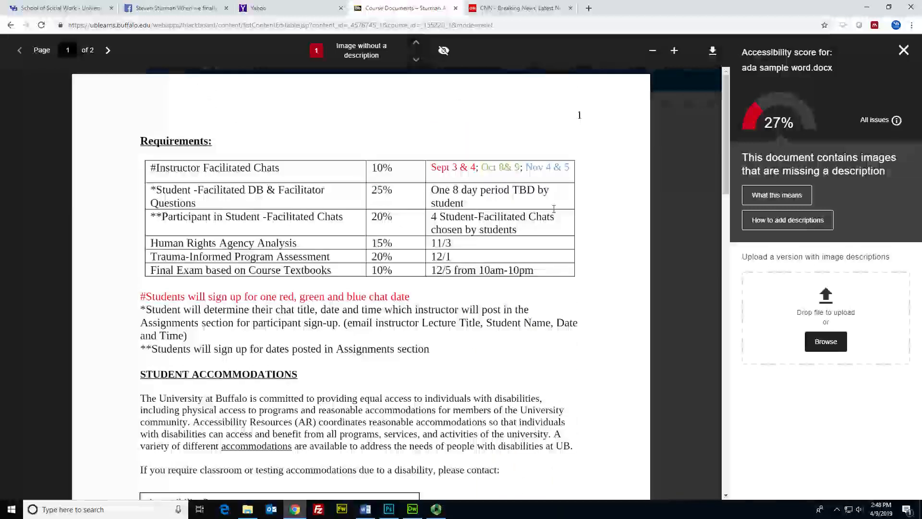
List all accessibility issues for the document and examine its table, headings, coloured text and flagged image against them
left_click(875, 123)
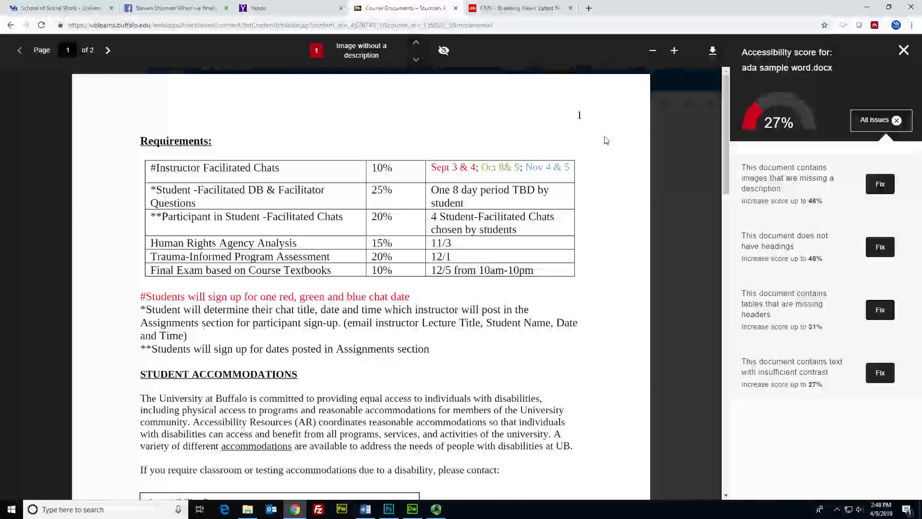
scroll(604, 140, "down", 5)
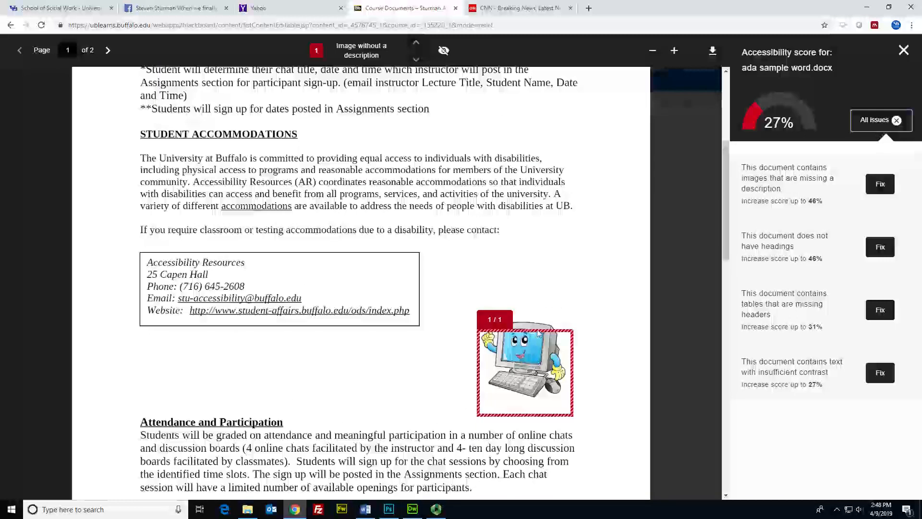
scroll(555, 309, "up", 5)
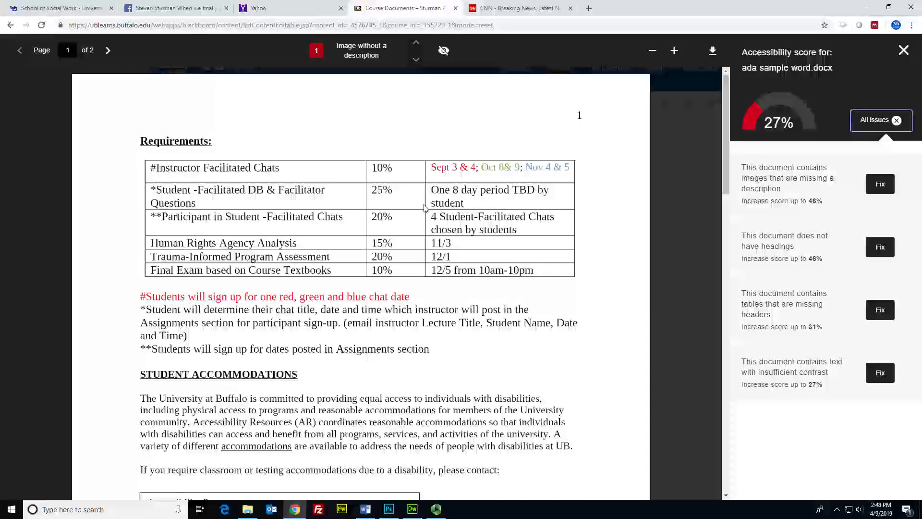
scroll(424, 207, "down", 2)
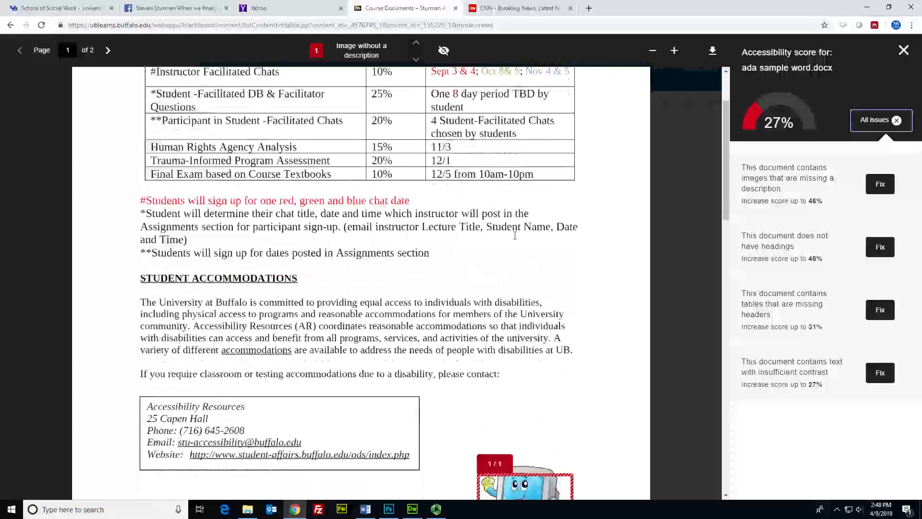
scroll(438, 212, "down", 3)
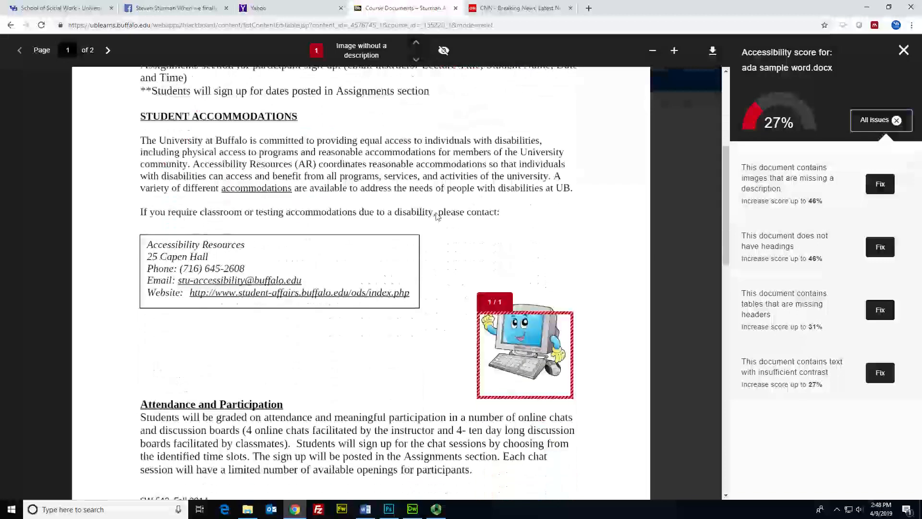
scroll(438, 215, "down", 10)
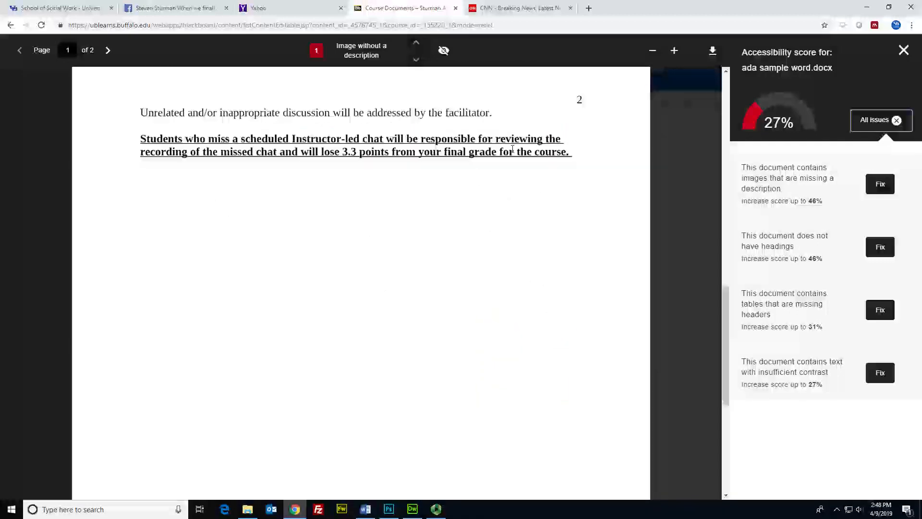
Switch to Word and look through ada sample word.docx, examining the table, the image and the manually formatted headings such as Requirements
left_click(365, 510)
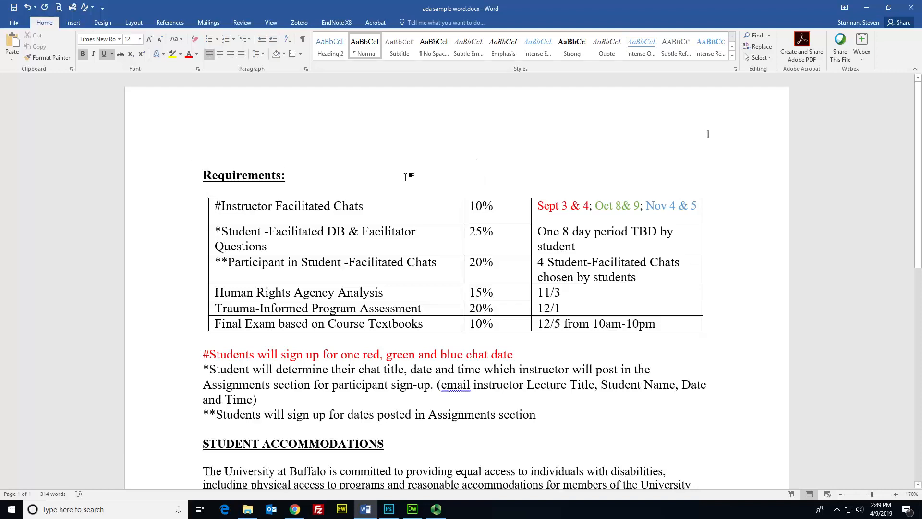
scroll(394, 167, "down", 3)
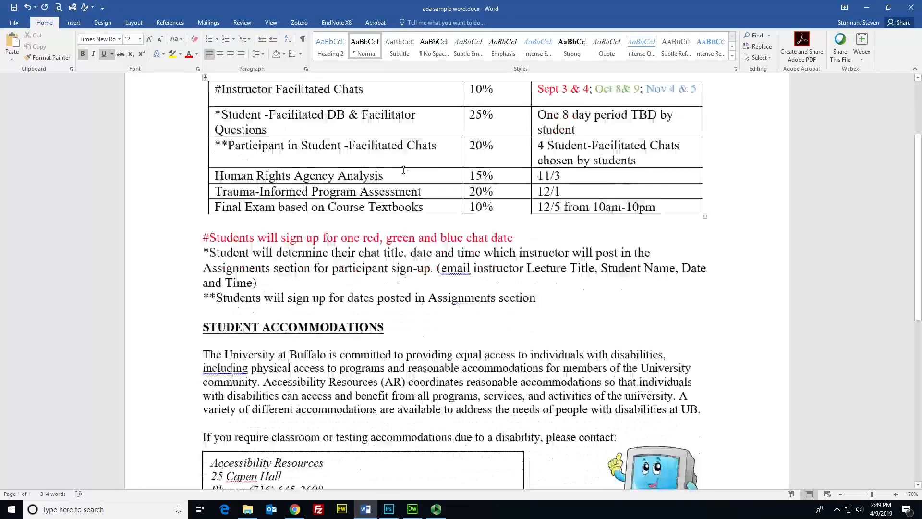
scroll(404, 169, "down", 3)
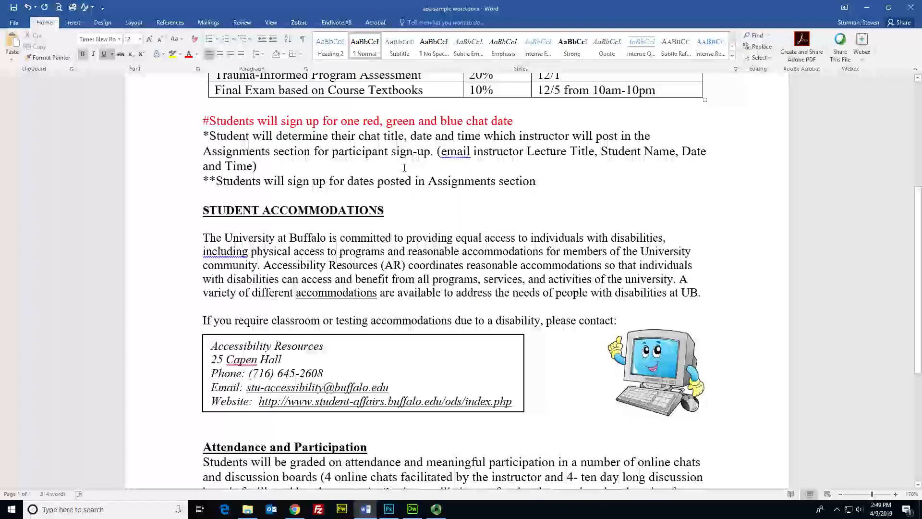
scroll(405, 167, "down", 3)
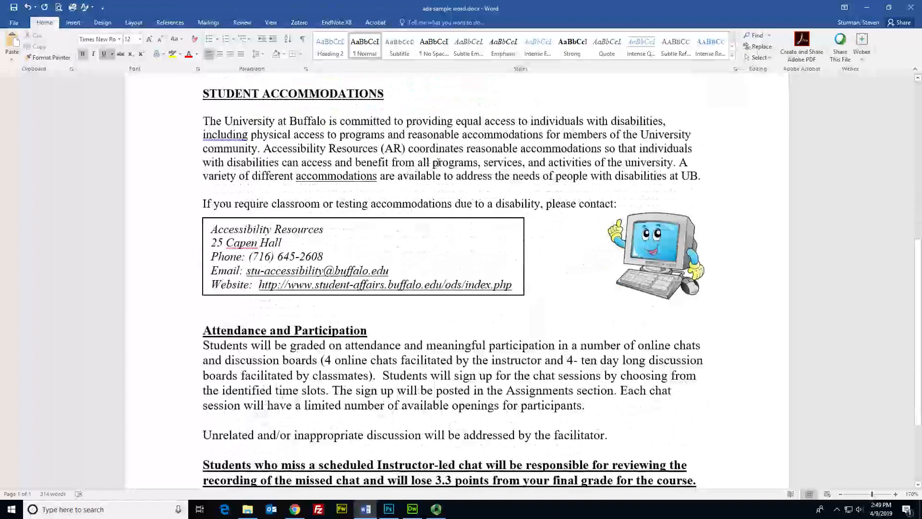
scroll(440, 169, "up", 1)
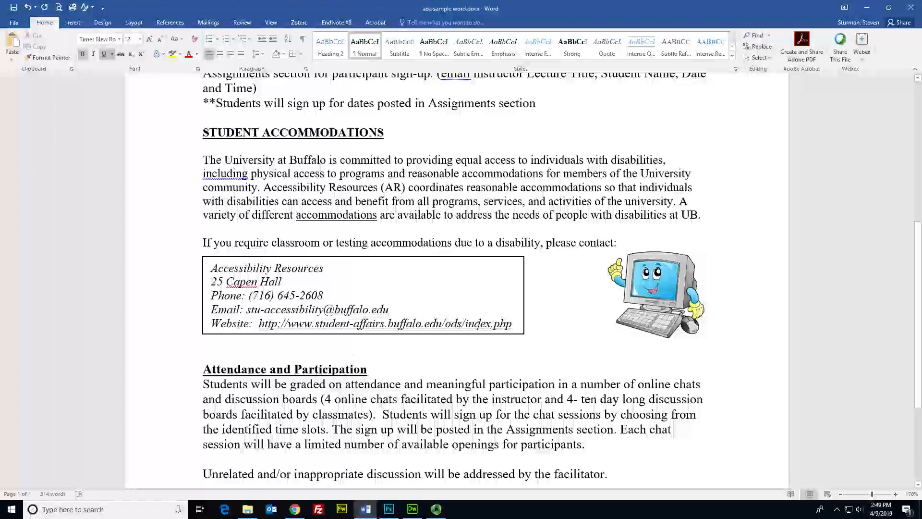
scroll(268, 137, "up", 6)
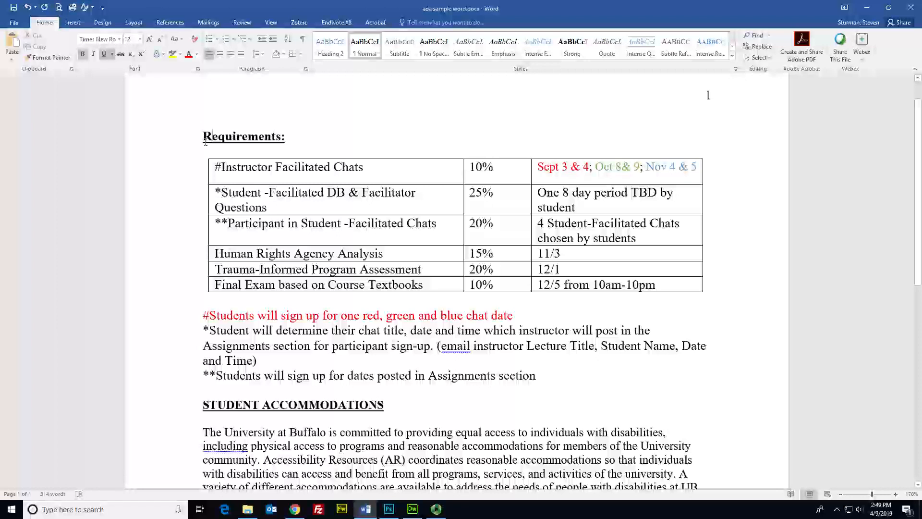
left_click_drag(206, 141, 287, 144)
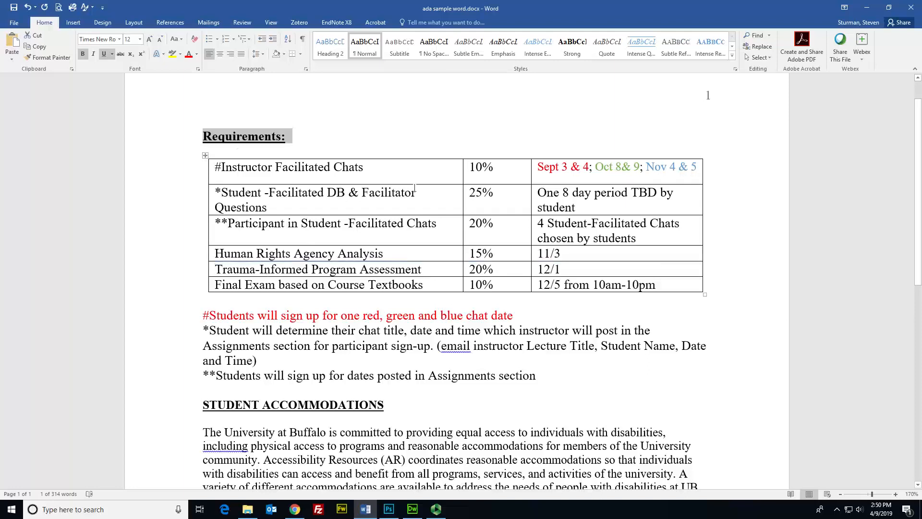
left_click(428, 108)
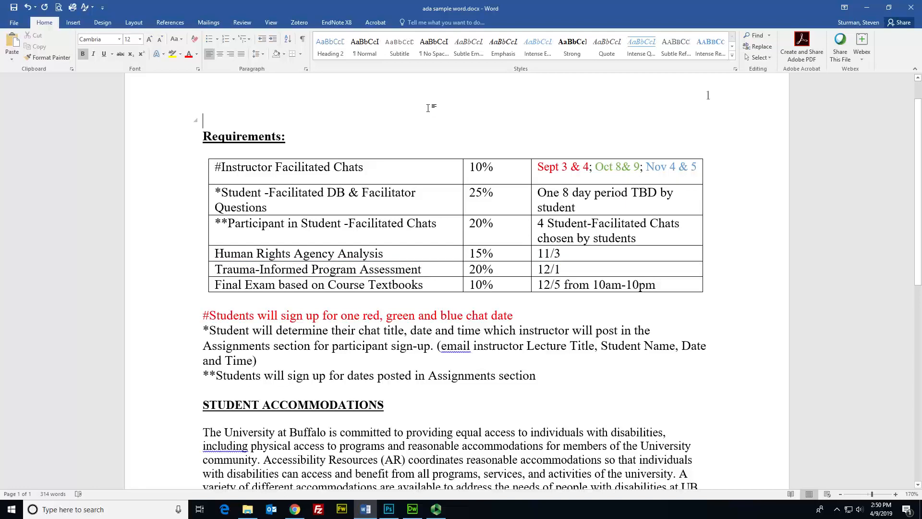
scroll(427, 108, "up", 1)
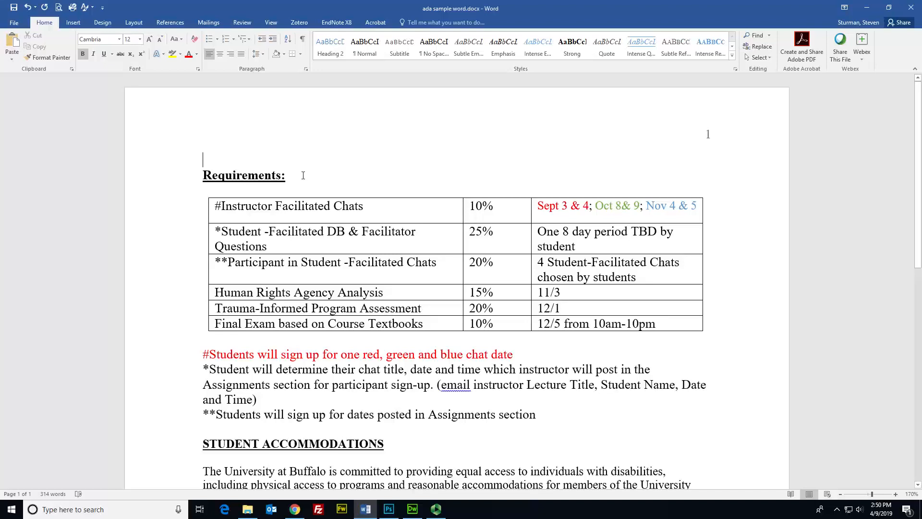
Show the Navigation Pane to display the document's heading structure
left_click(386, 154)
left_click(272, 23)
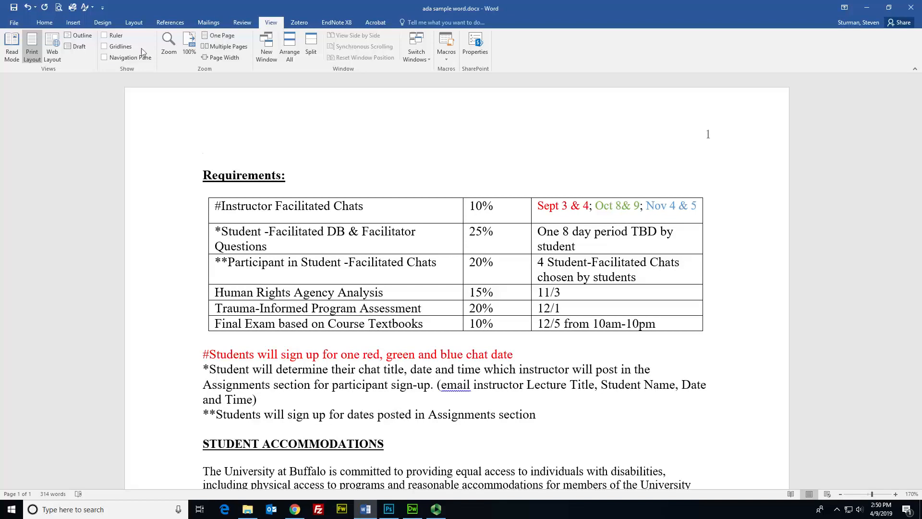
left_click(105, 57)
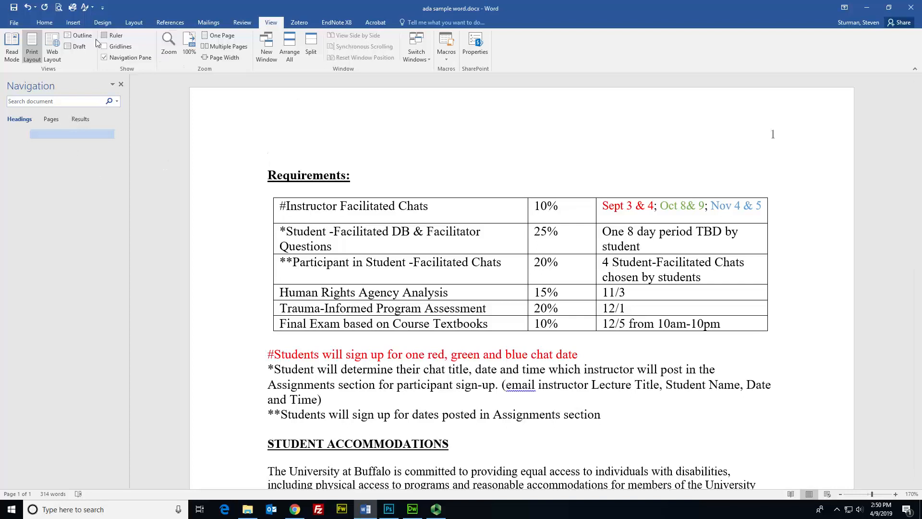
Apply the Heading 2 style to the "Requirements:" line above the table
left_click(45, 23)
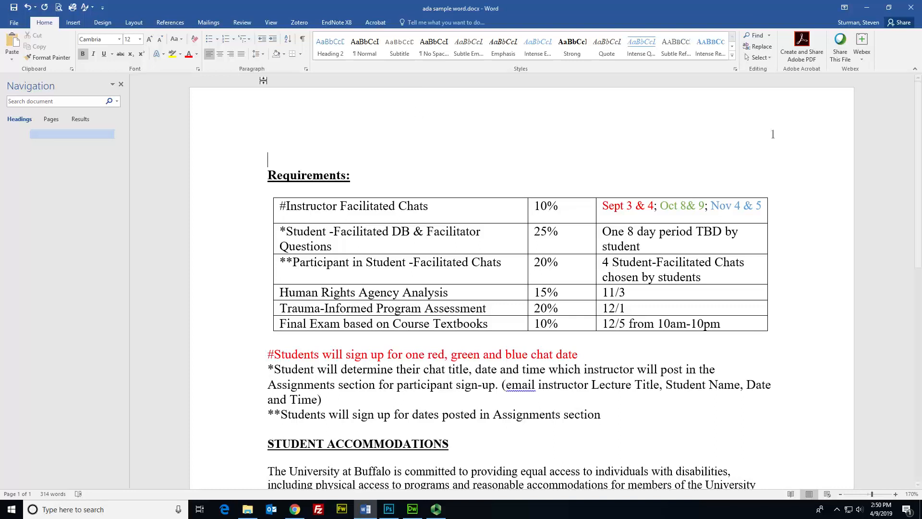
left_click(281, 182)
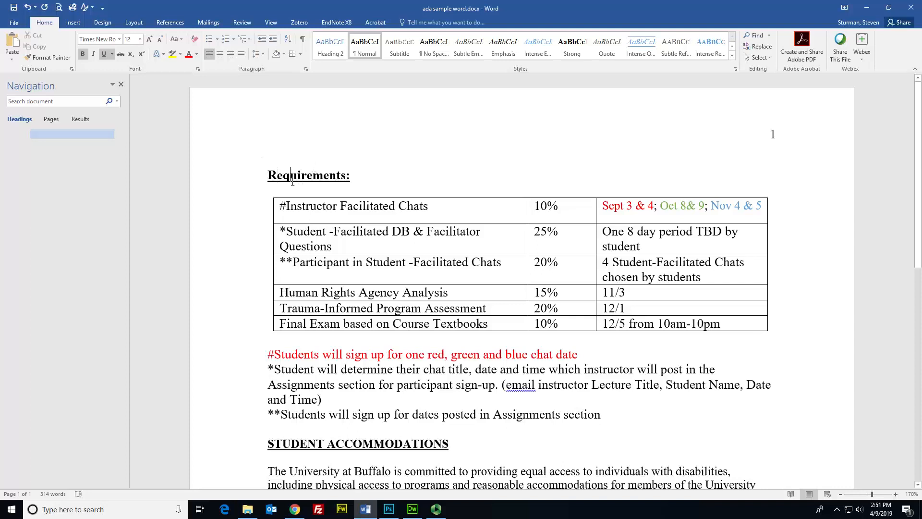
left_click(330, 51)
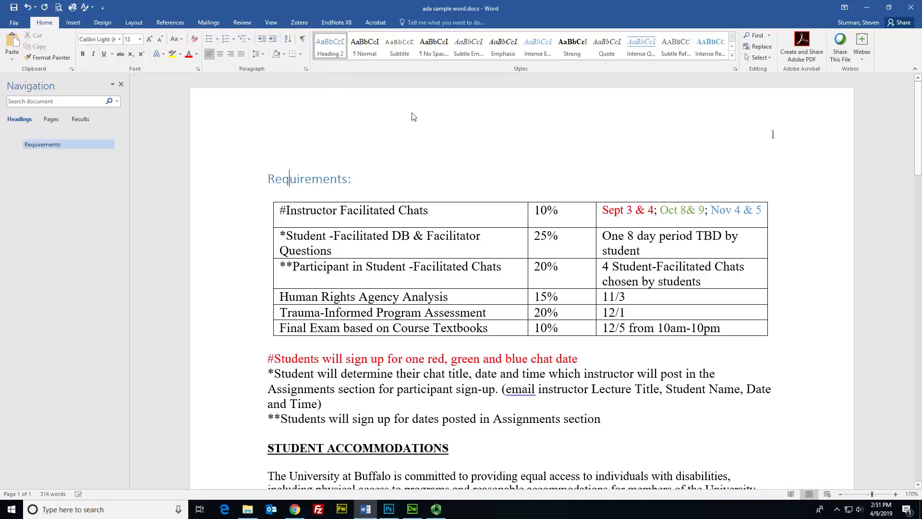
scroll(382, 70, "down", 1)
scroll(413, 62, "down", 2)
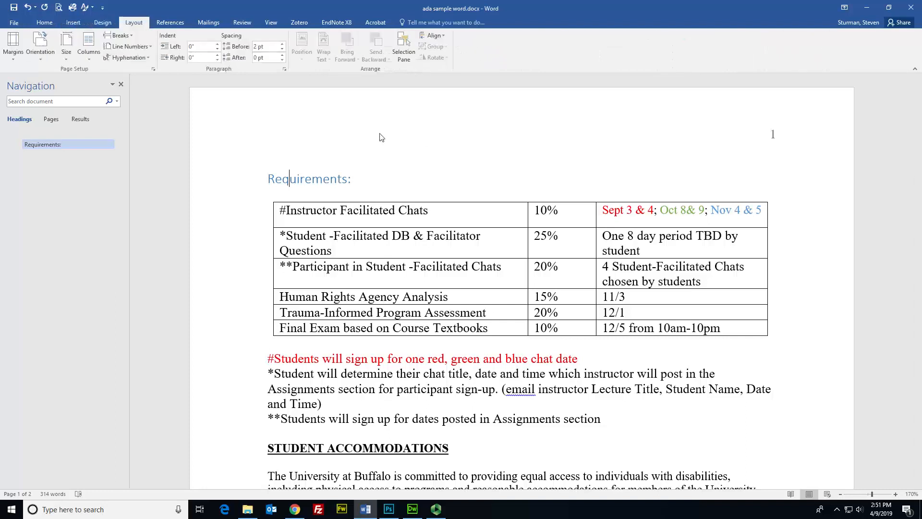
left_click(44, 23)
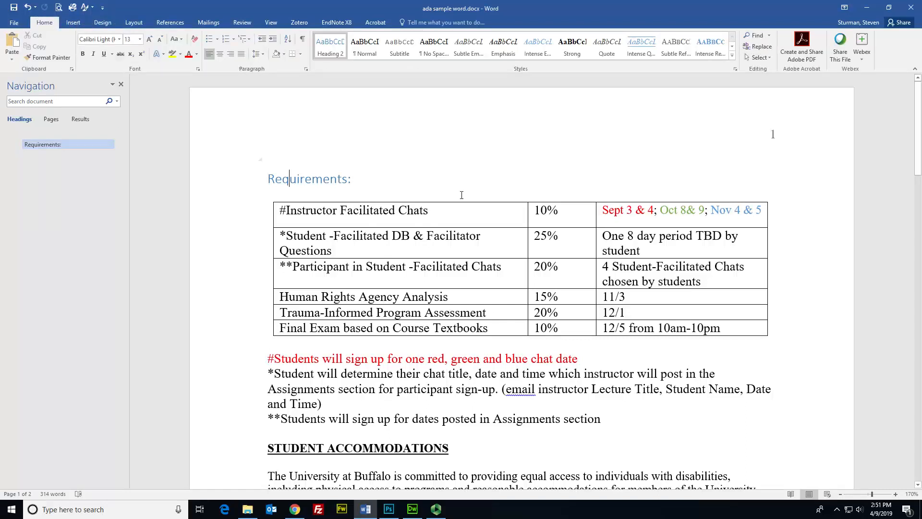
Apply the Heading 2 style to the STUDENT ACCOMMODATIONS line
scroll(461, 195, "down", 3)
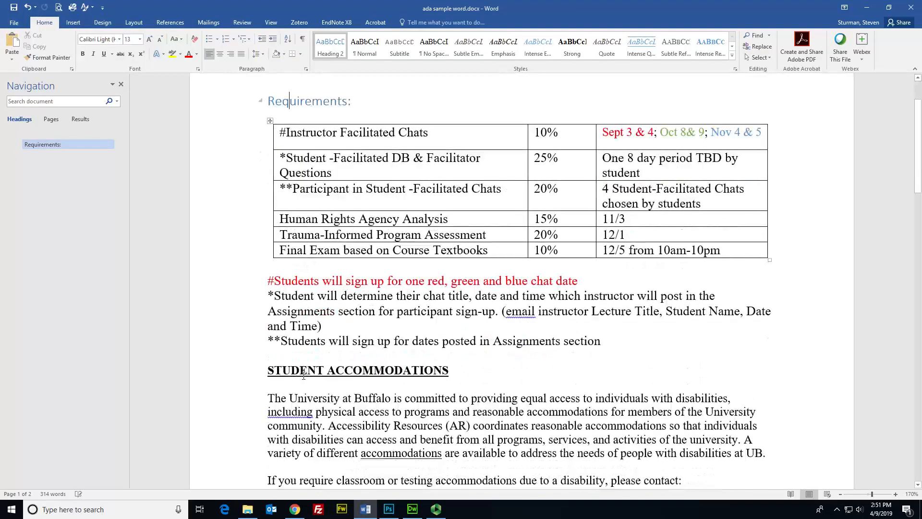
left_click(301, 370)
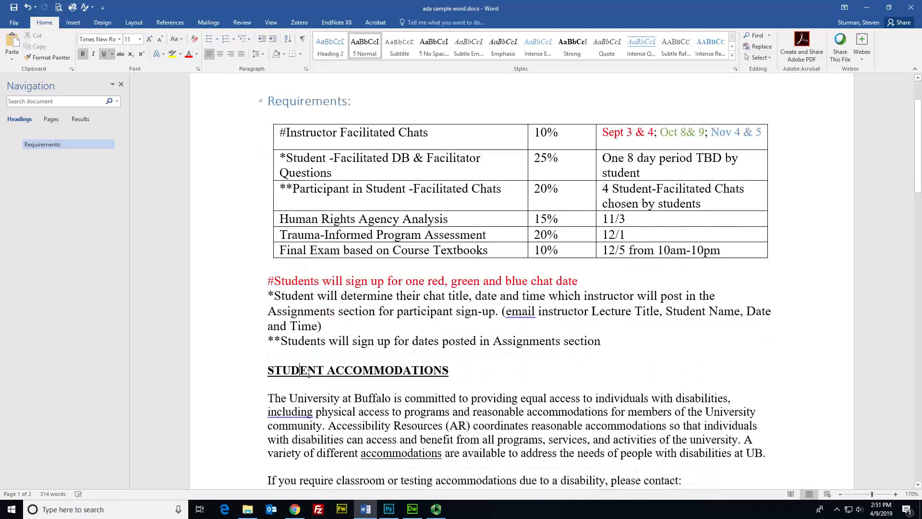
left_click(329, 48)
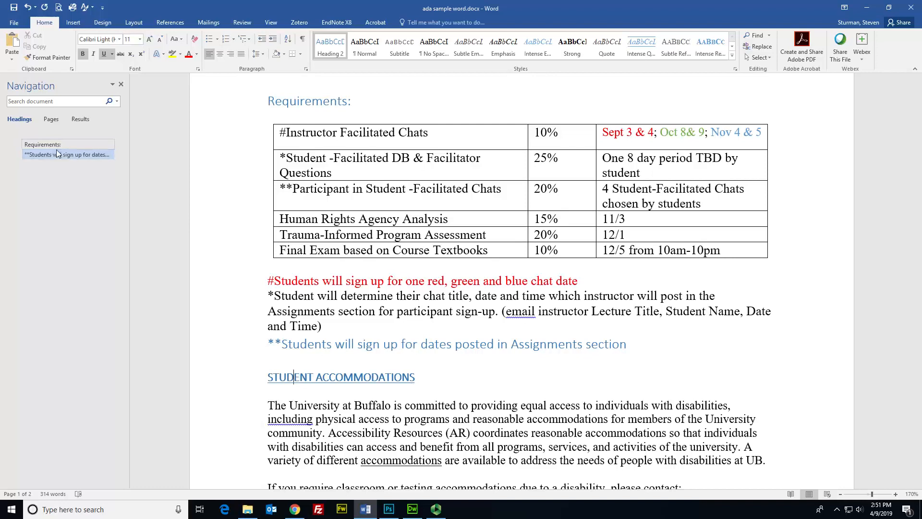
Apply the Heading 2 style to the "Attendance and Participation" line below the contact box
scroll(324, 174, "down", 1)
scroll(335, 192, "down", 6)
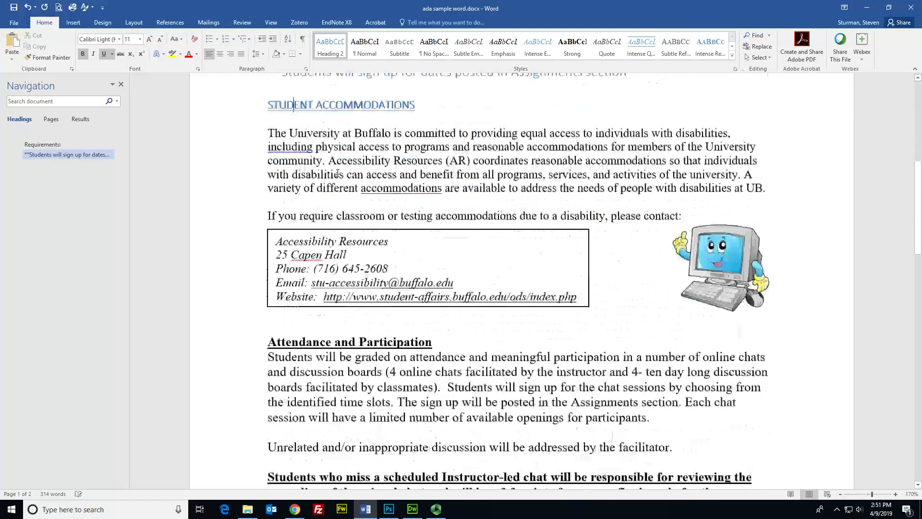
left_click(333, 231)
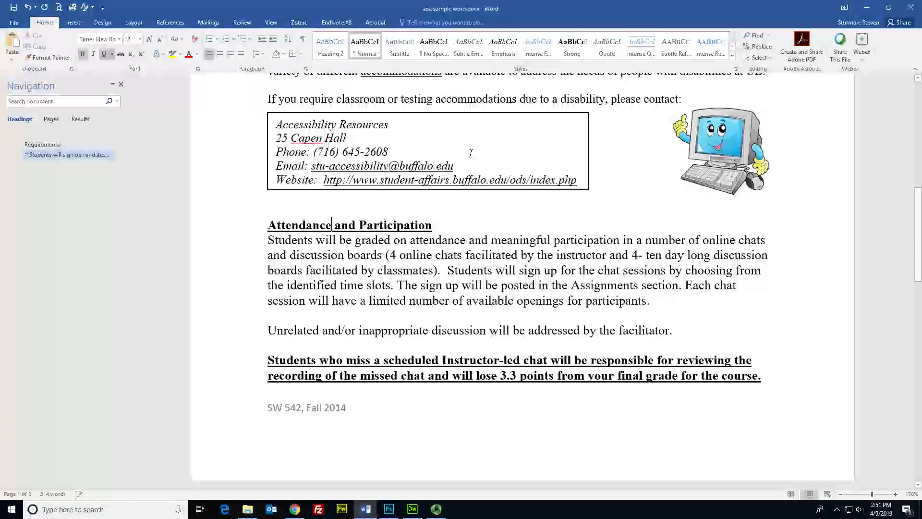
left_click(328, 48)
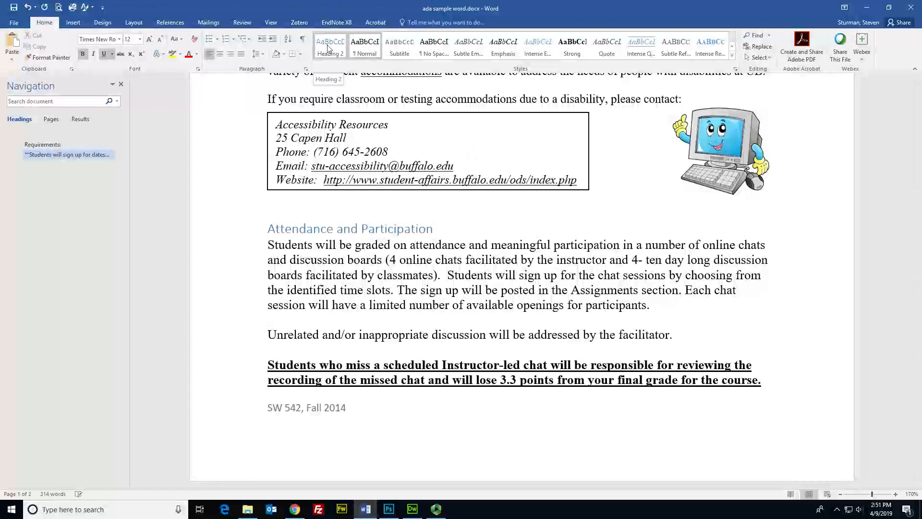
Add the title "Syllabus" above the "Requirements:" heading and apply the Heading 1 style to it
scroll(209, 167, "up", 3)
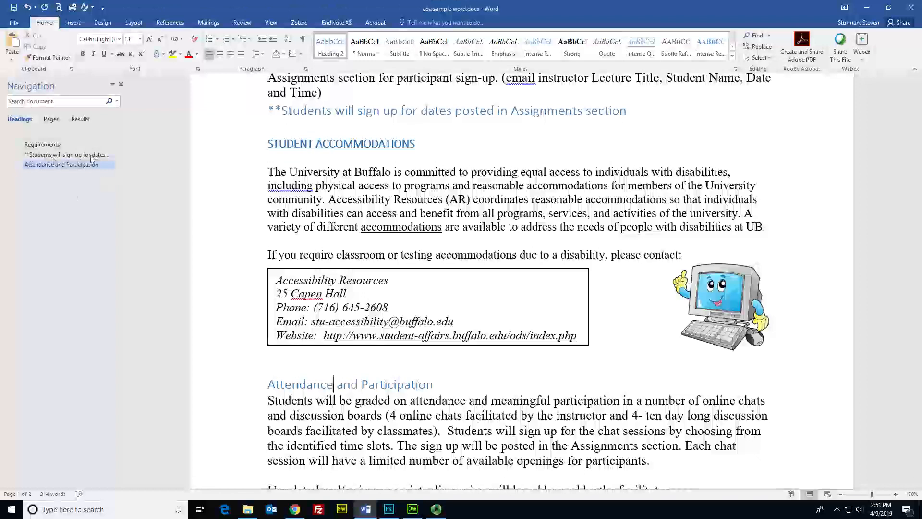
scroll(405, 245, "up", 6)
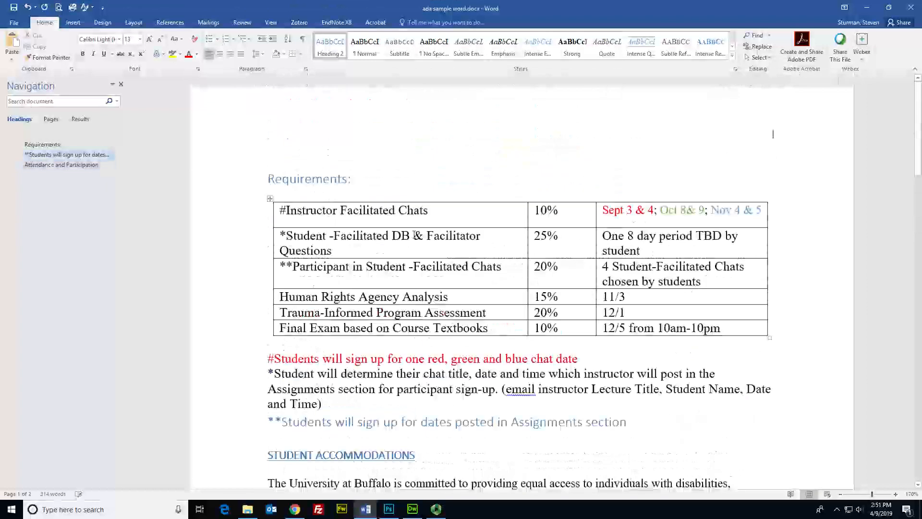
left_click(279, 160)
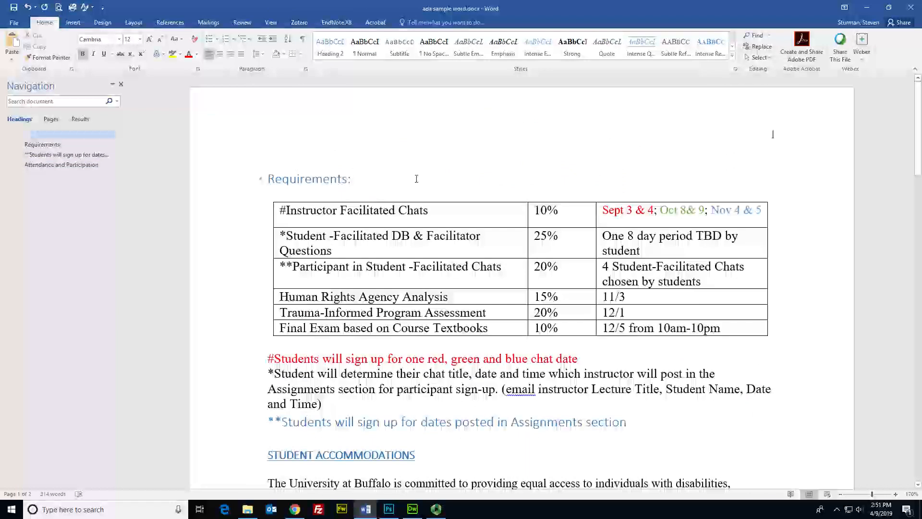
type("Sy")
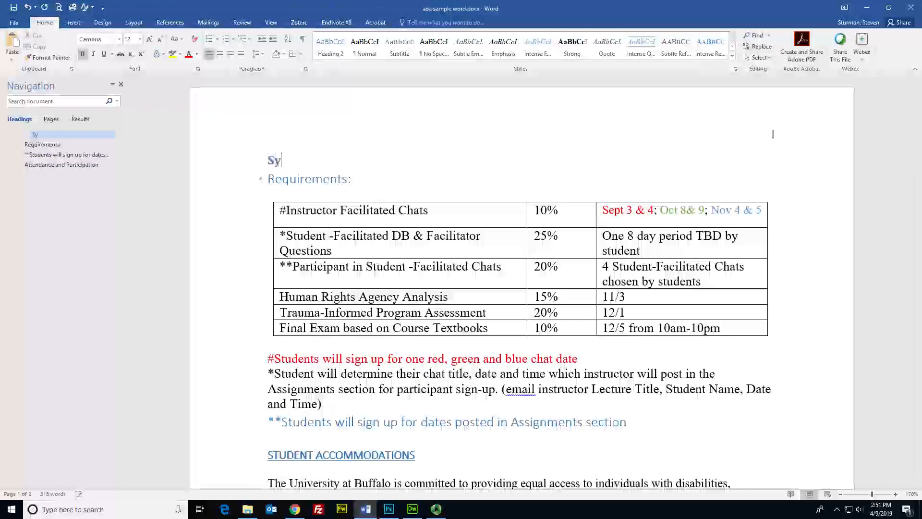
type("llabus")
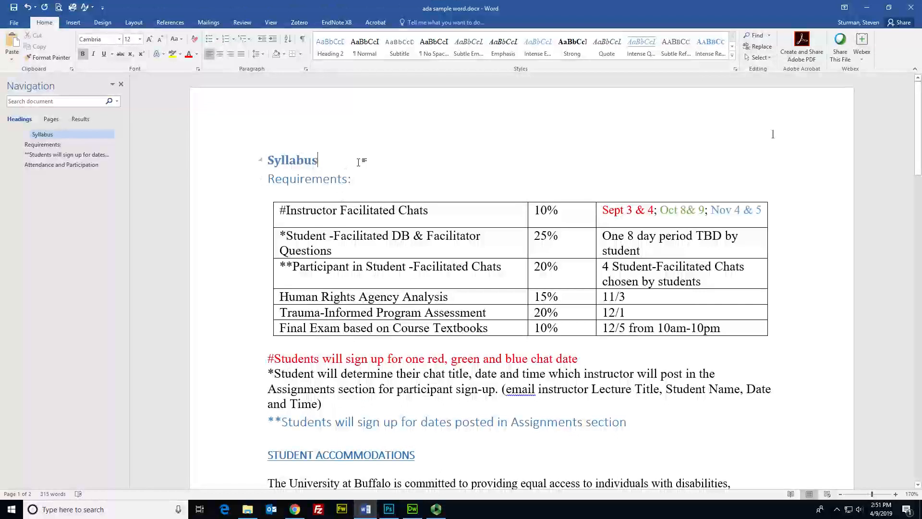
key("Return")
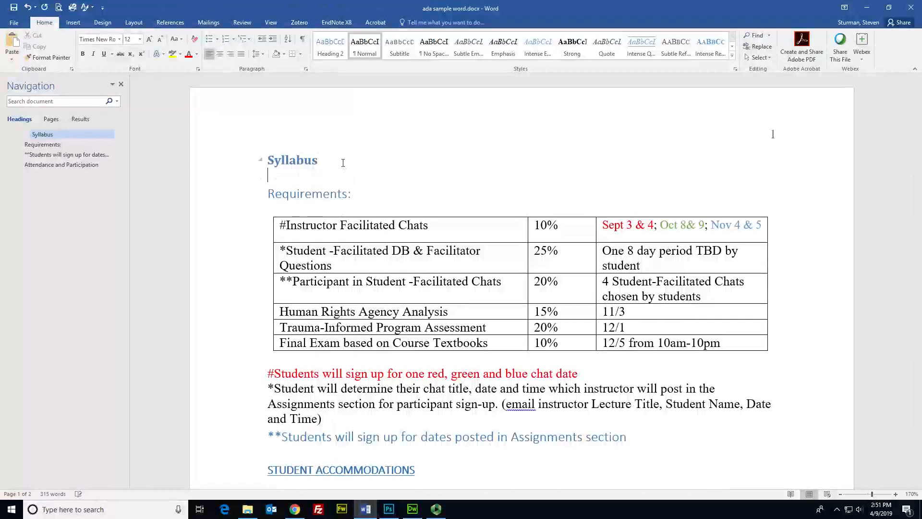
left_click(731, 47)
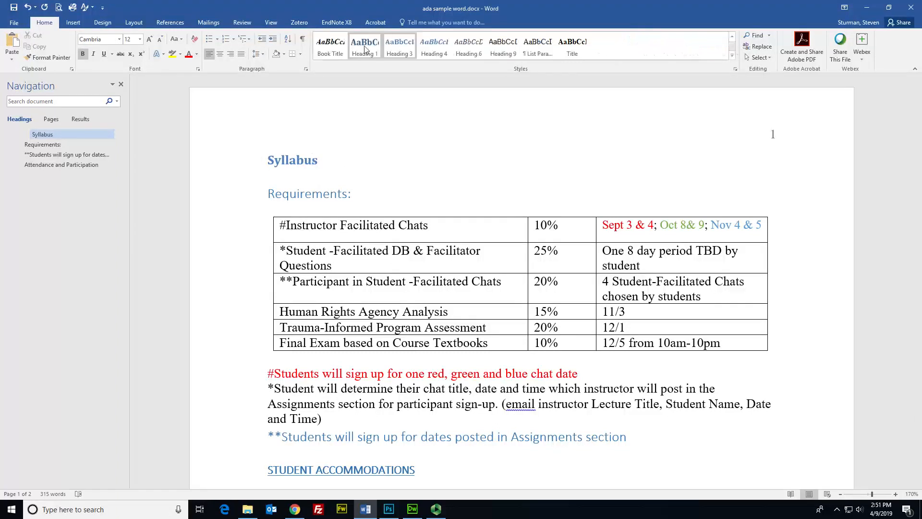
left_click(365, 48)
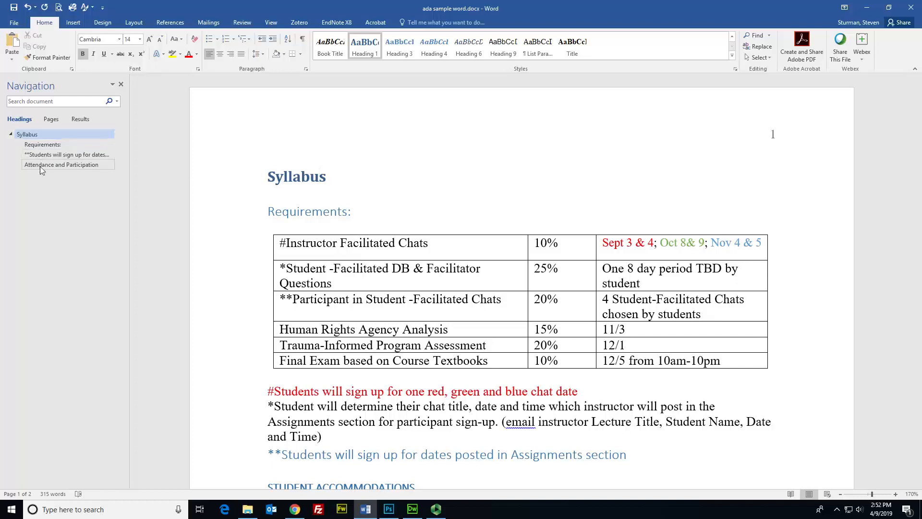
Look through the whole document from the Syllabus title to the end of its first page to review the heading structure
scroll(391, 149, "down", 2)
scroll(392, 149, "down", 2)
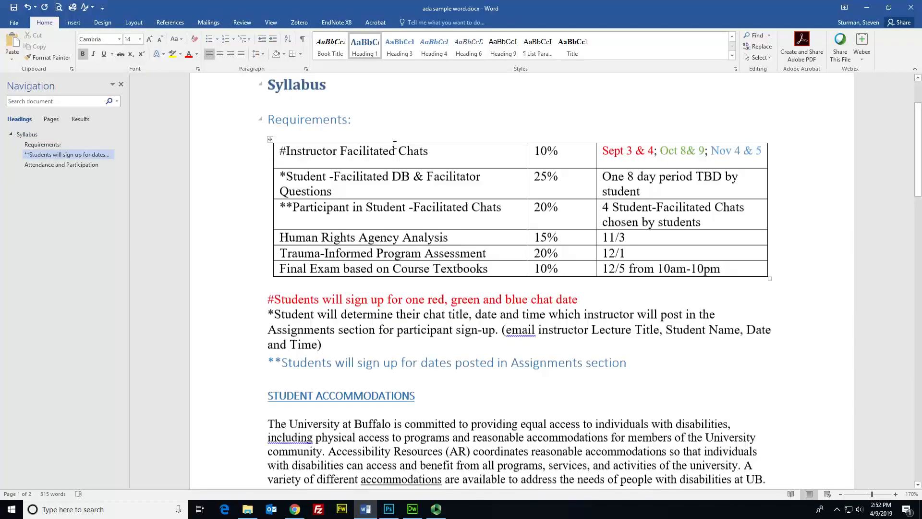
scroll(475, 208, "up", 4)
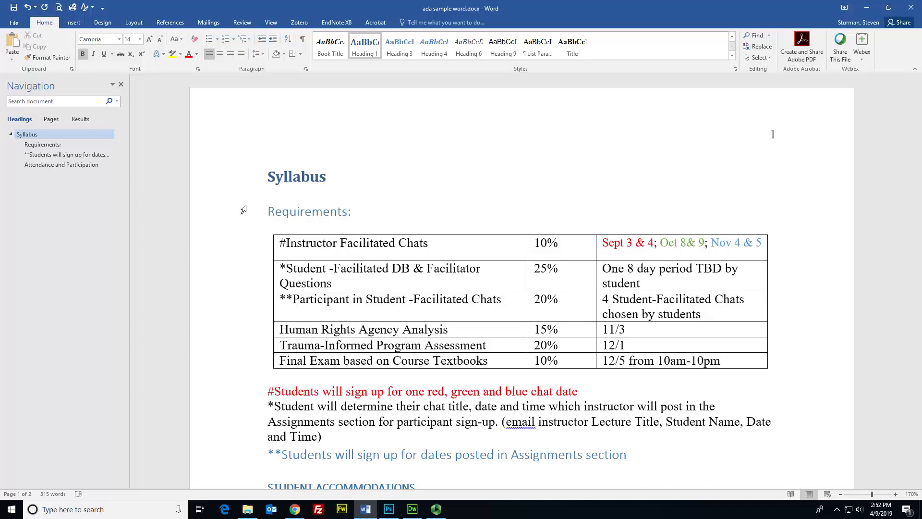
scroll(439, 220, "down", 5)
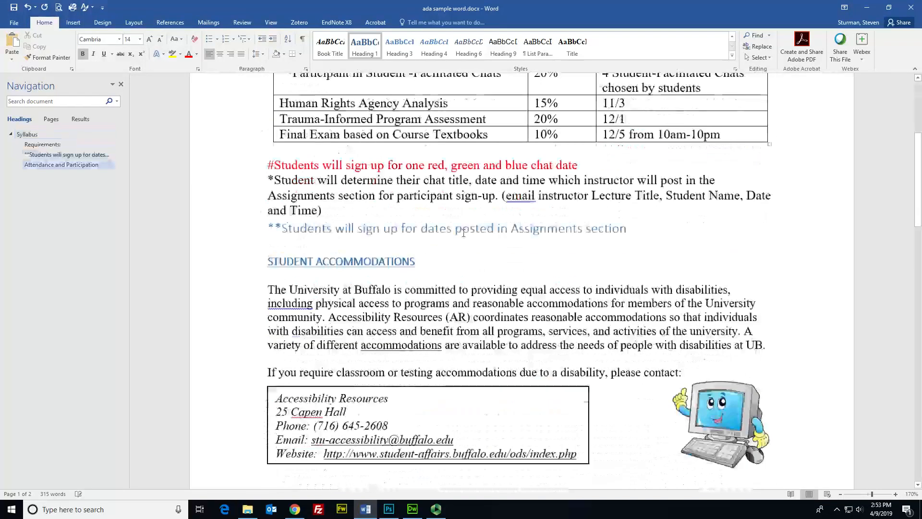
scroll(463, 233, "down", 2)
scroll(469, 210, "down", 2)
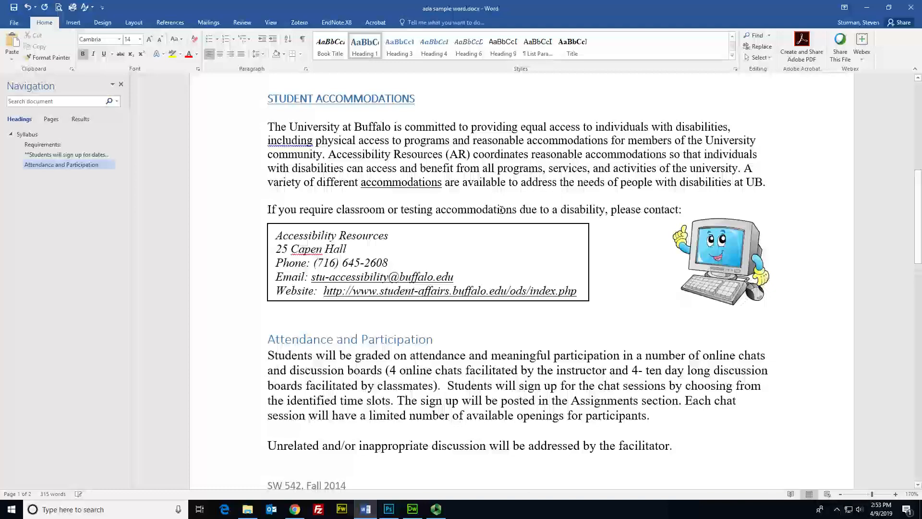
scroll(586, 233, "up", 2)
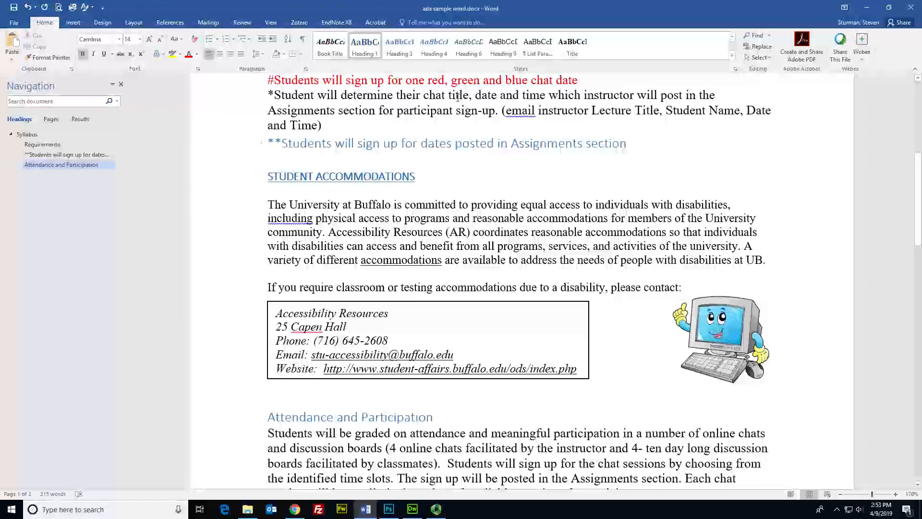
scroll(594, 184, "up", 5)
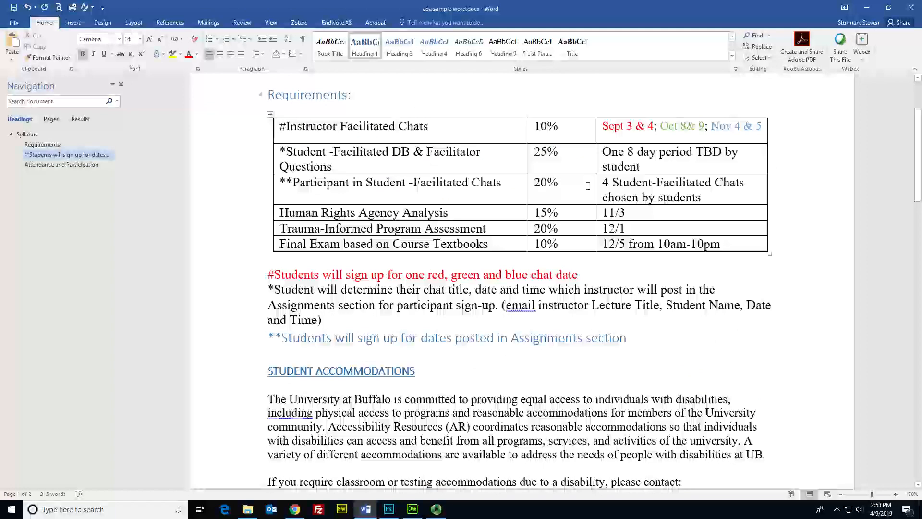
scroll(551, 149, "up", 2)
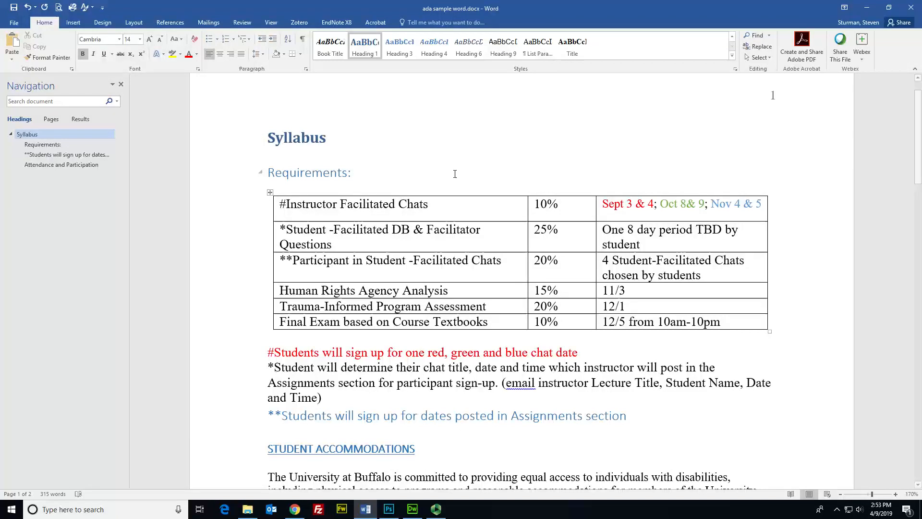
scroll(401, 178, "down", 5)
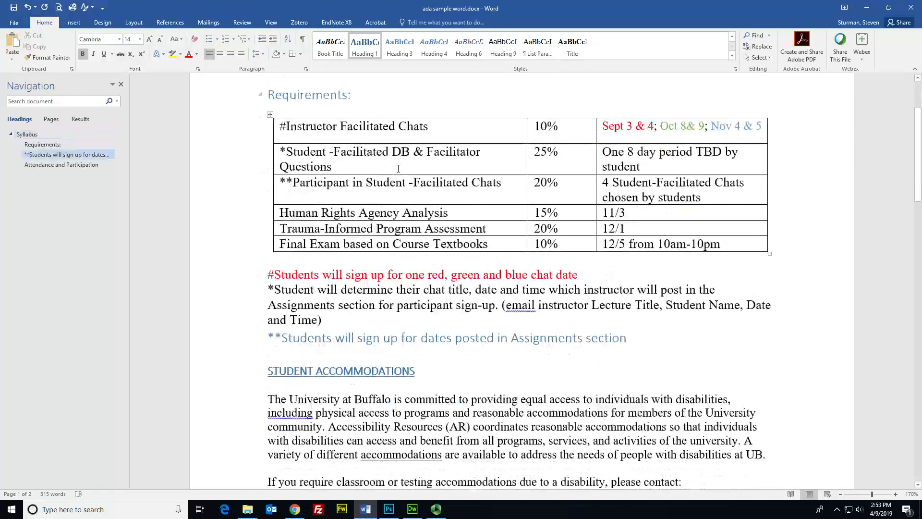
scroll(401, 174, "down", 7)
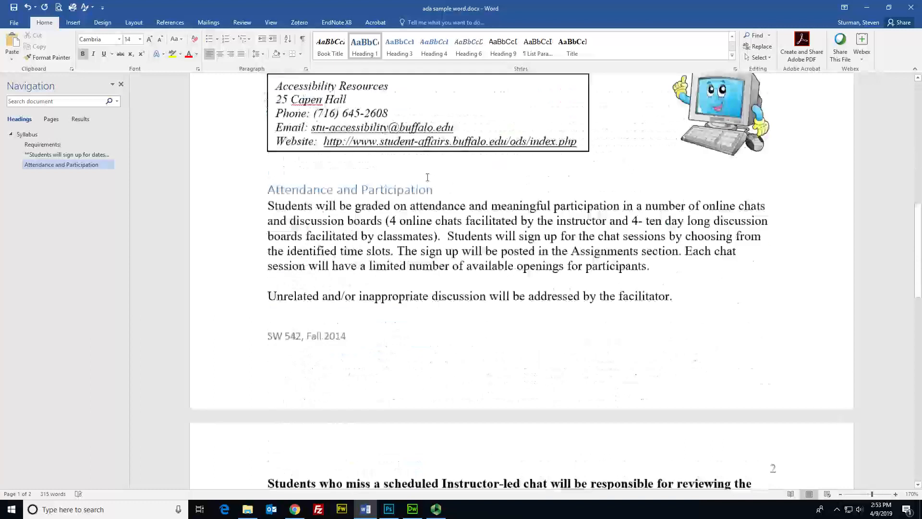
scroll(426, 176, "up", 12)
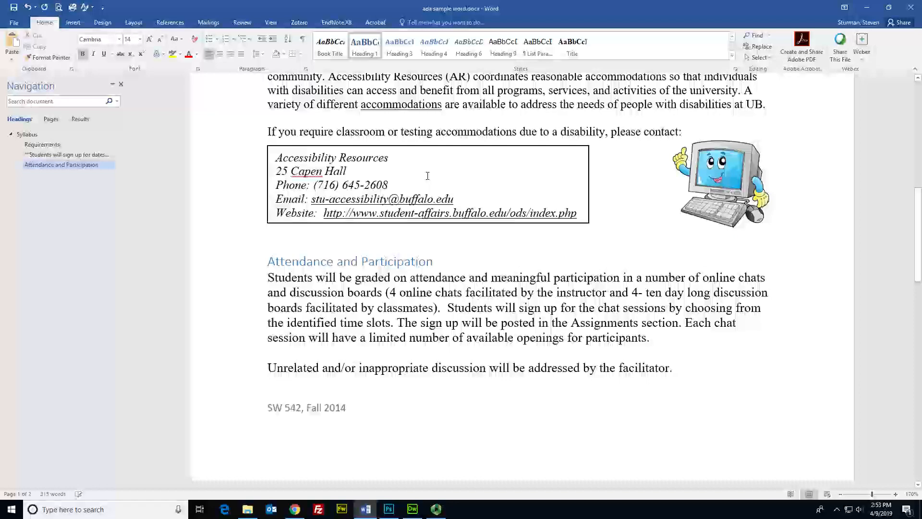
scroll(439, 180, "up", 2)
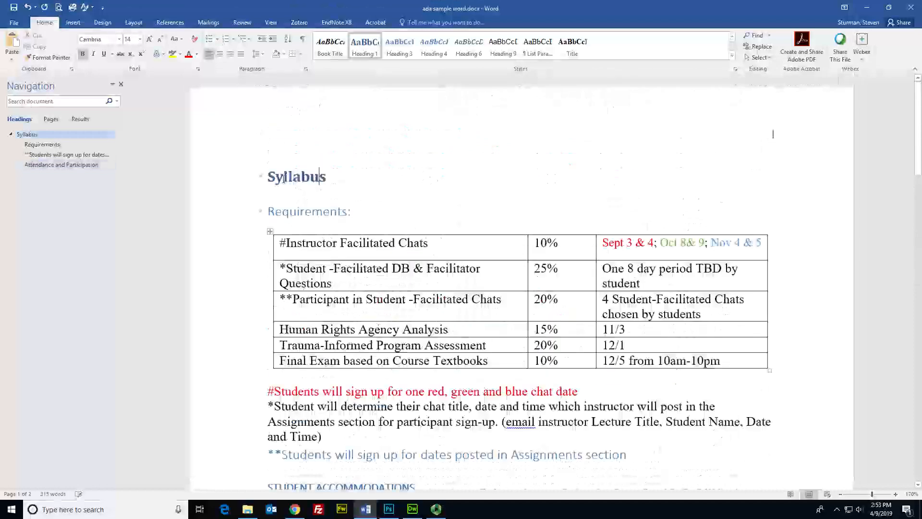
Format the Syllabus title as 16 pt black text and update the Heading 1 style to match it
left_click_drag(273, 179, 334, 180)
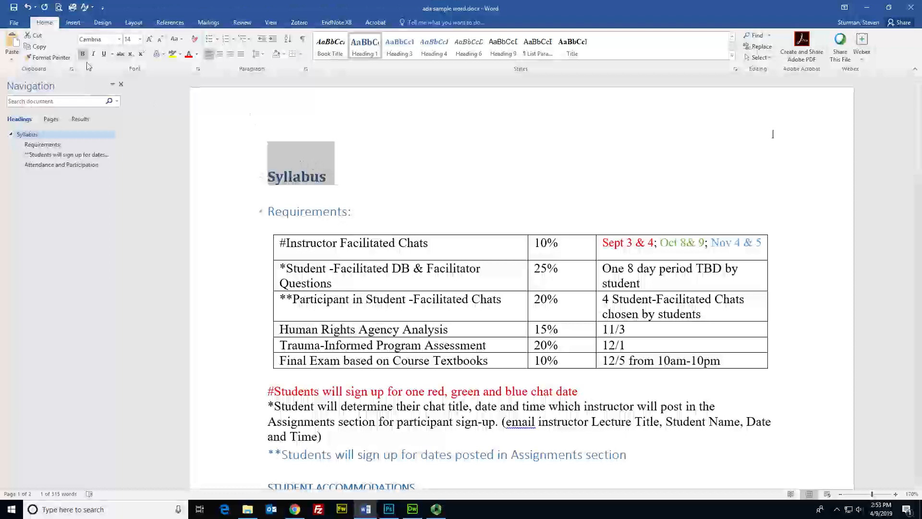
left_click(139, 39)
left_click(128, 105)
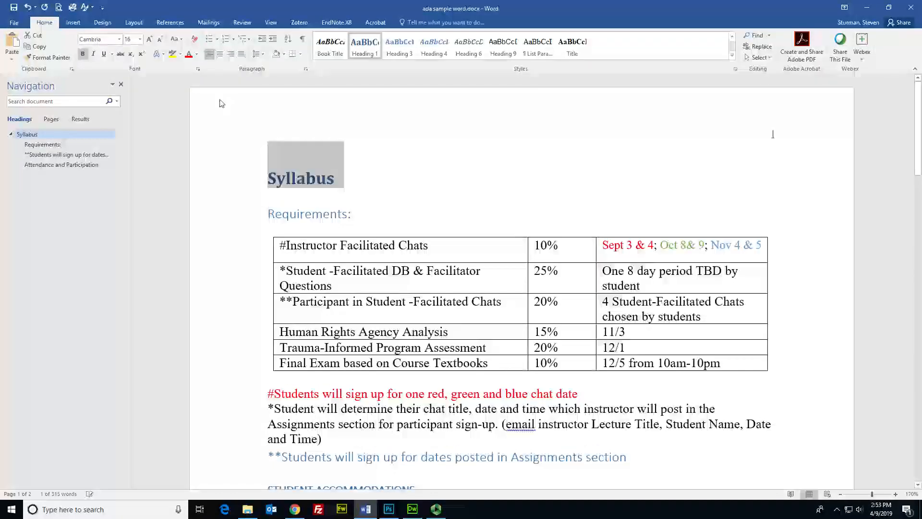
left_click(197, 55)
left_click(194, 70)
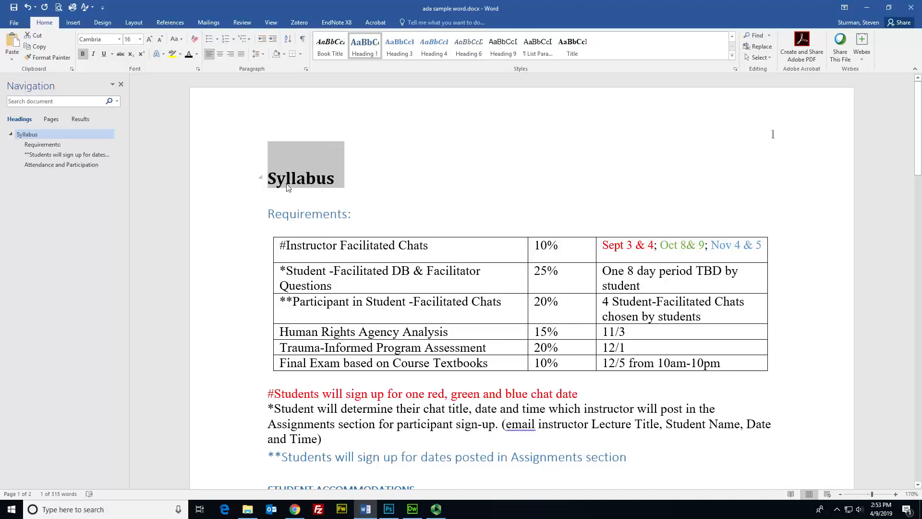
right_click(365, 49)
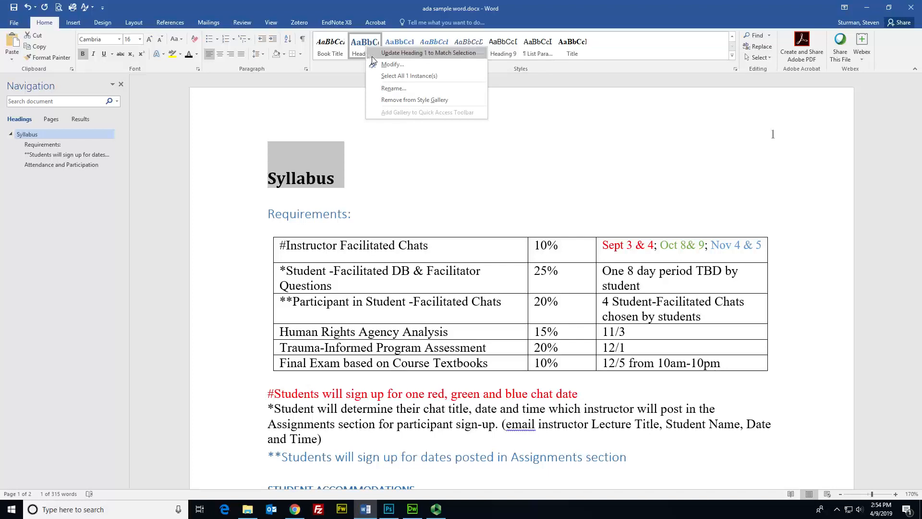
left_click(482, 52)
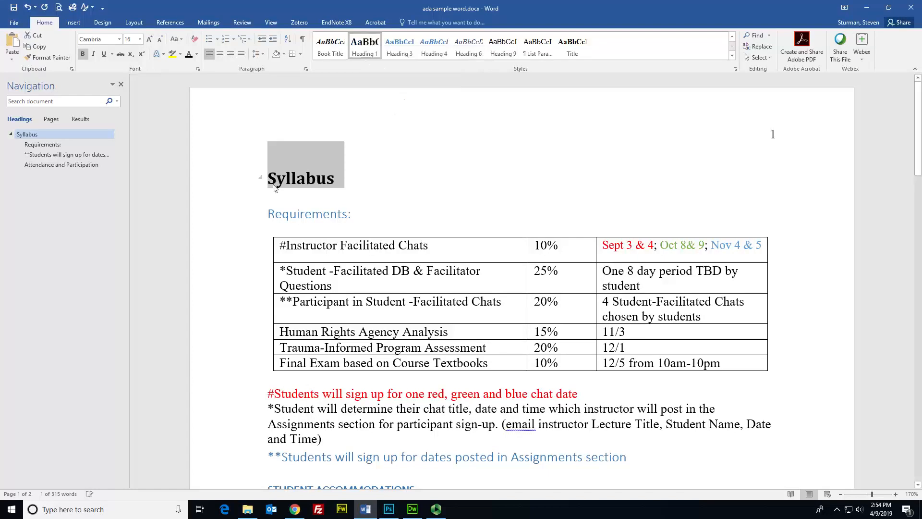
left_click(272, 214)
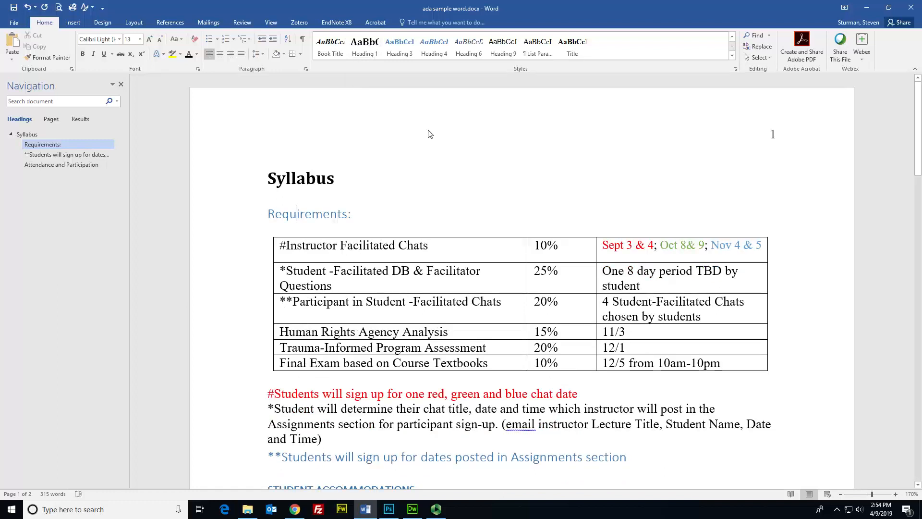
scroll(431, 132, "down", 2)
scroll(435, 129, "up", 2)
scroll(492, 166, "down", 1)
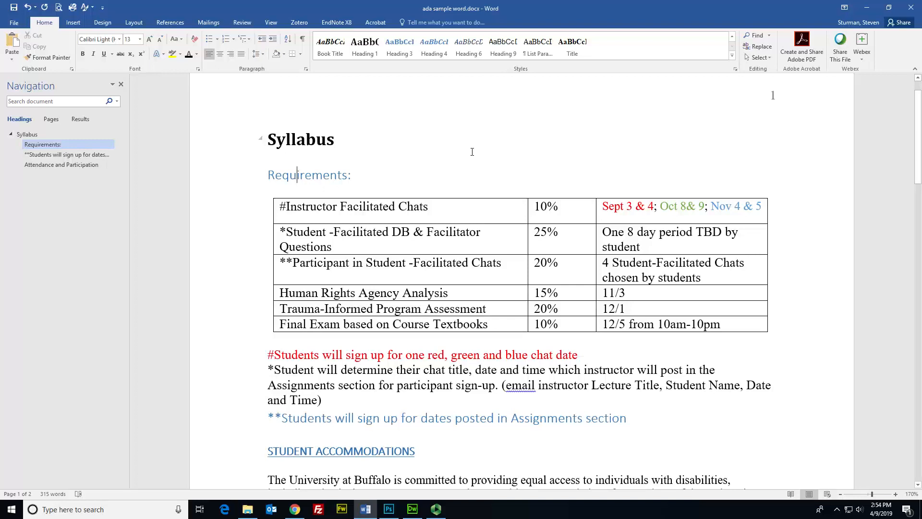
scroll(472, 152, "down", 2)
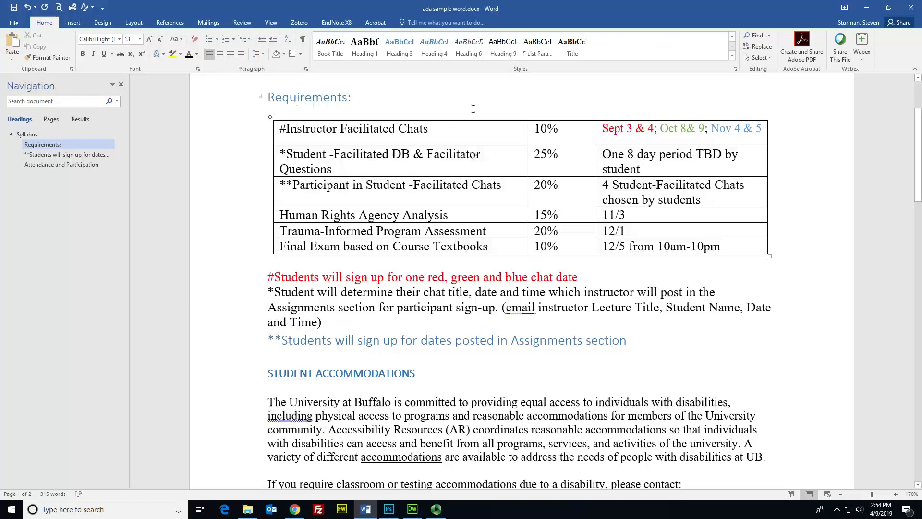
scroll(473, 109, "up", 2)
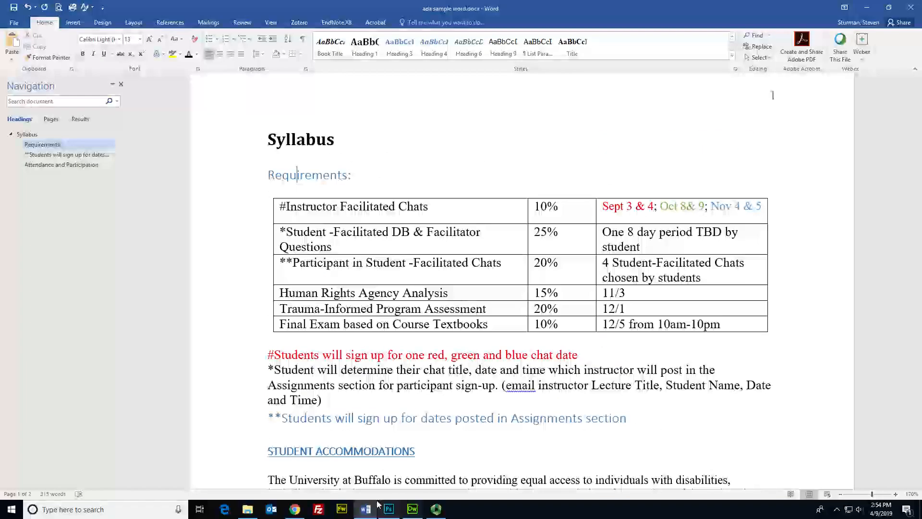
Open the alt text fields in the format settings of the cartoon computer picture beside the contact box
scroll(548, 123, "down", 4)
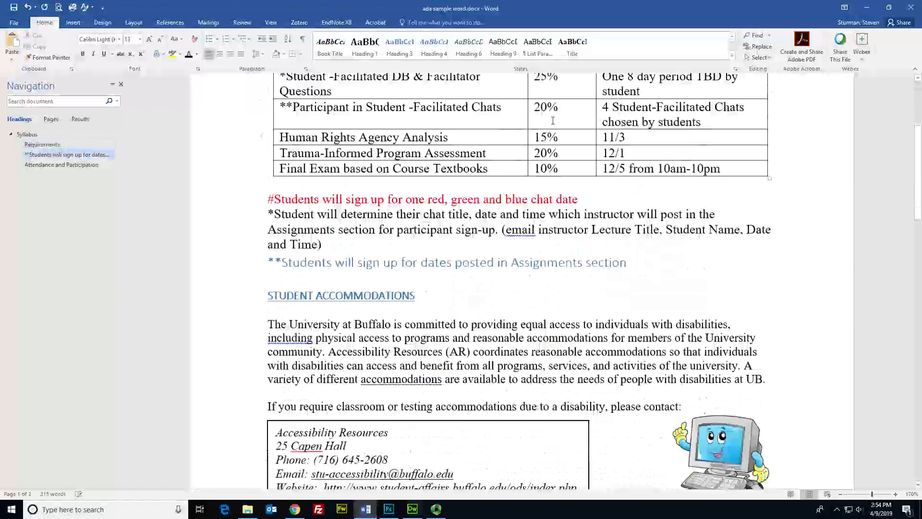
scroll(553, 121, "down", 3)
scroll(511, 156, "down", 1)
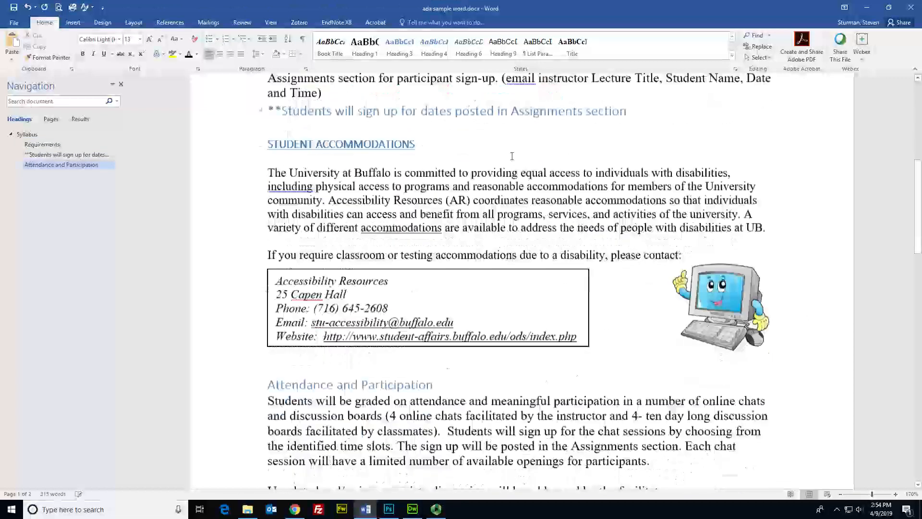
scroll(512, 156, "down", 1)
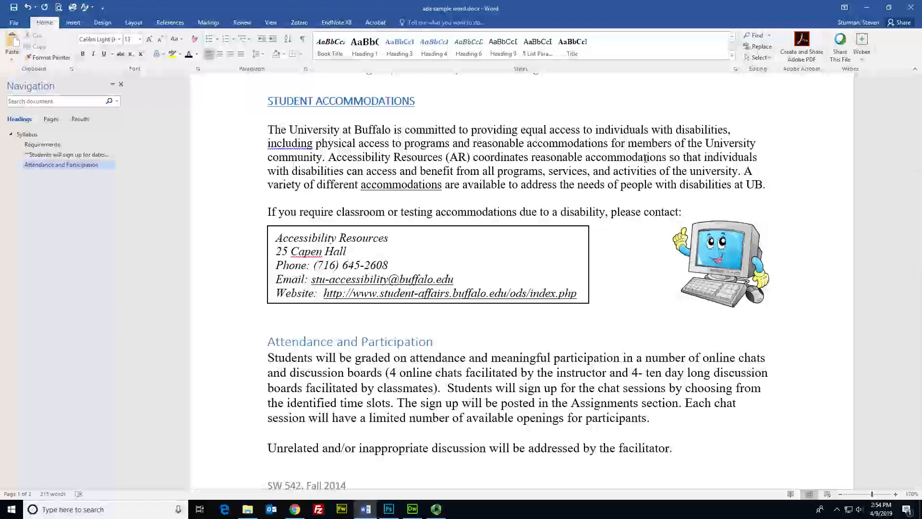
left_click(726, 254)
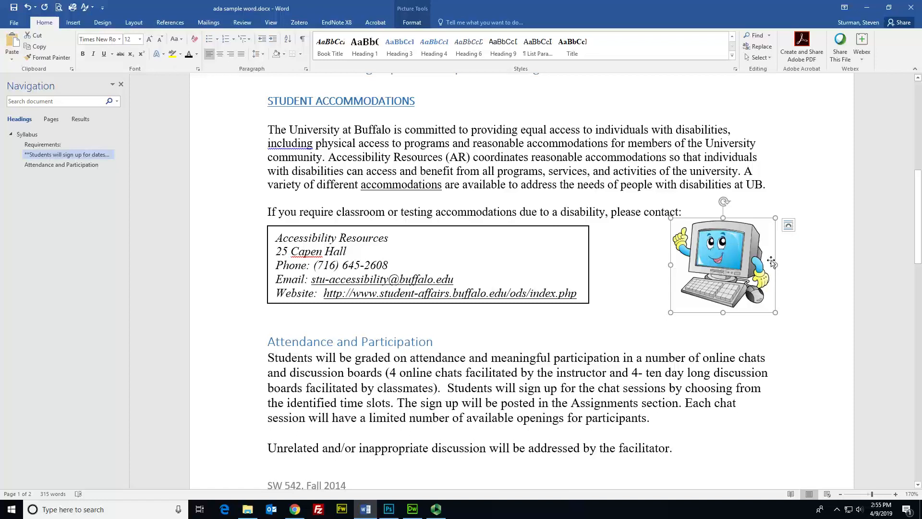
right_click(712, 258)
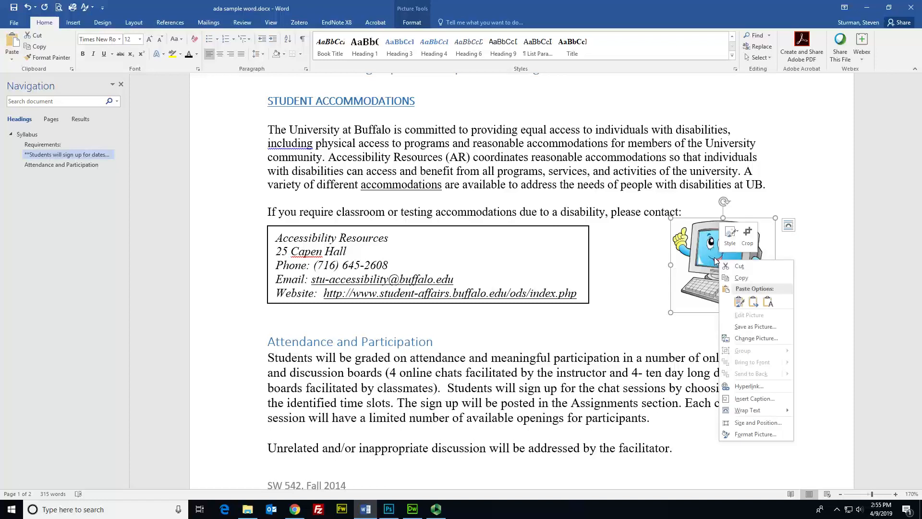
left_click(766, 436)
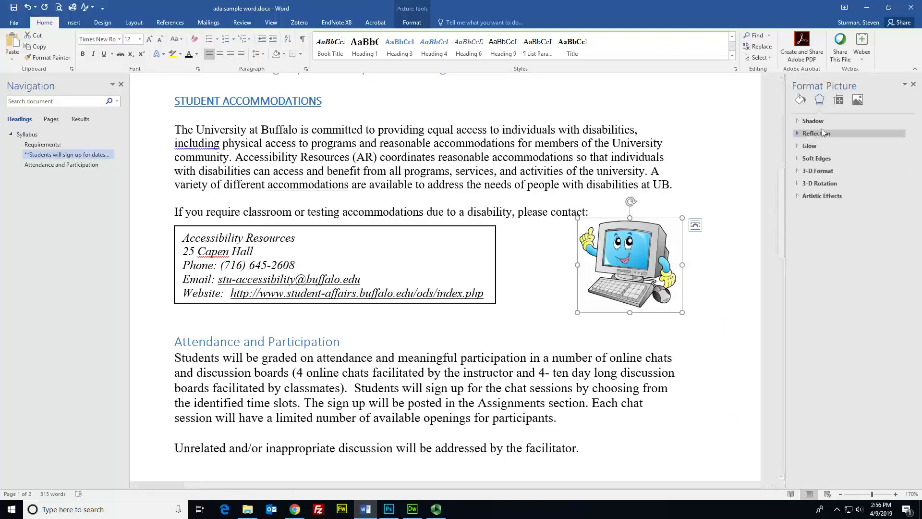
left_click(838, 102)
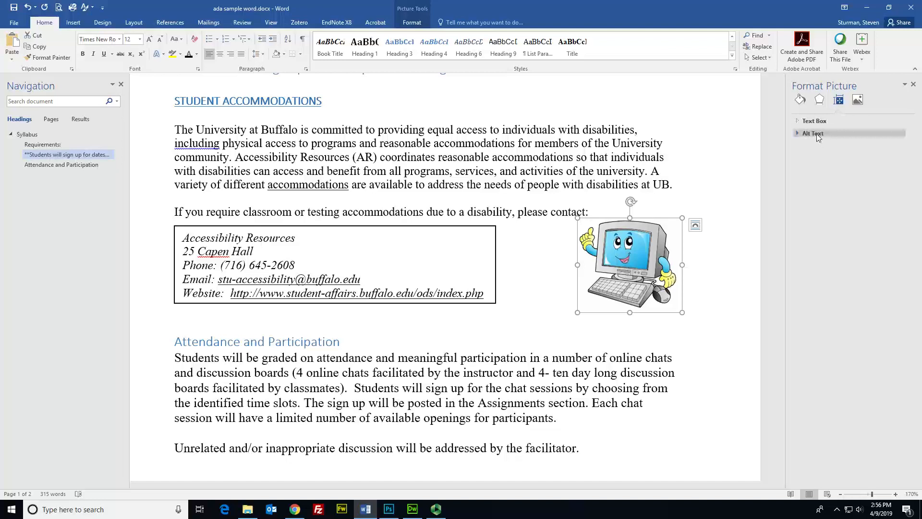
left_click(816, 133)
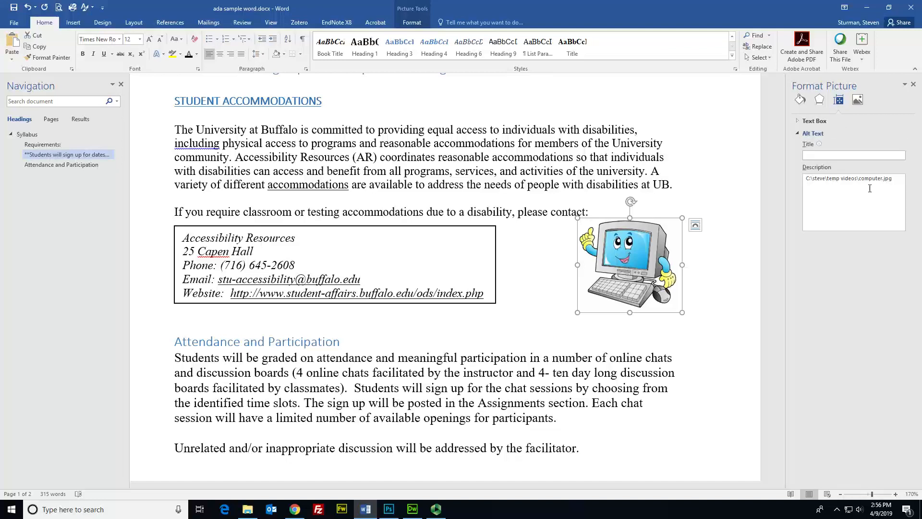
Replace the file path in the computer picture's alt text description with "Cute little computer."
left_click(861, 209)
left_click_drag(902, 183, 799, 182)
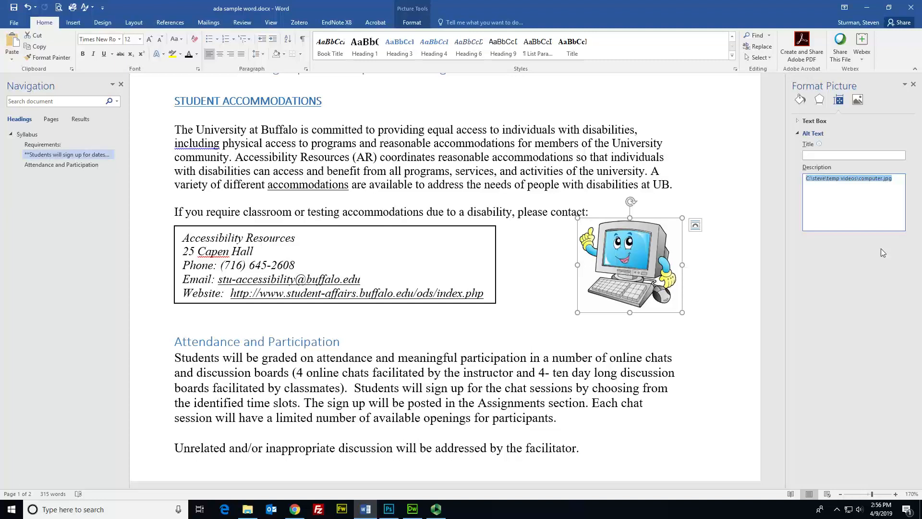
type("Cute ")
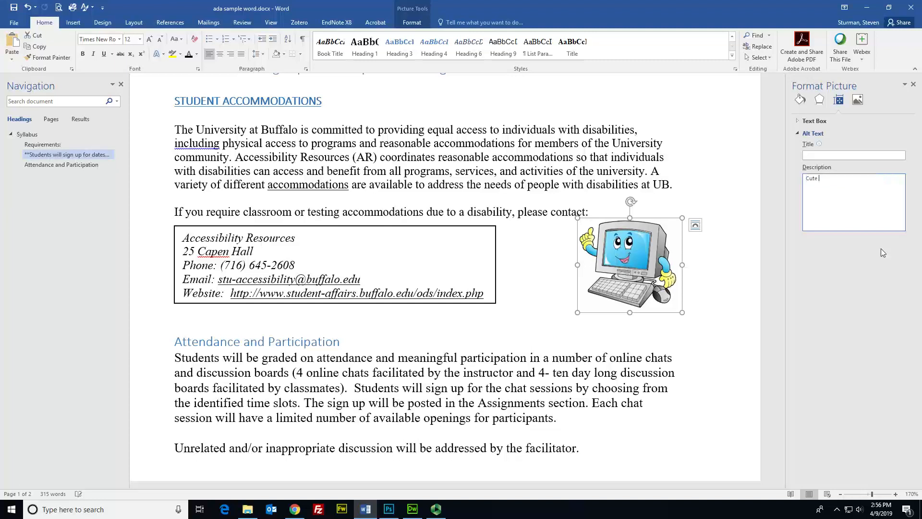
type("little computer.")
Clear the picture's alt text description and enter a pair of empty quotation marks instead
key("ctrl+a")
key("BackSpace")
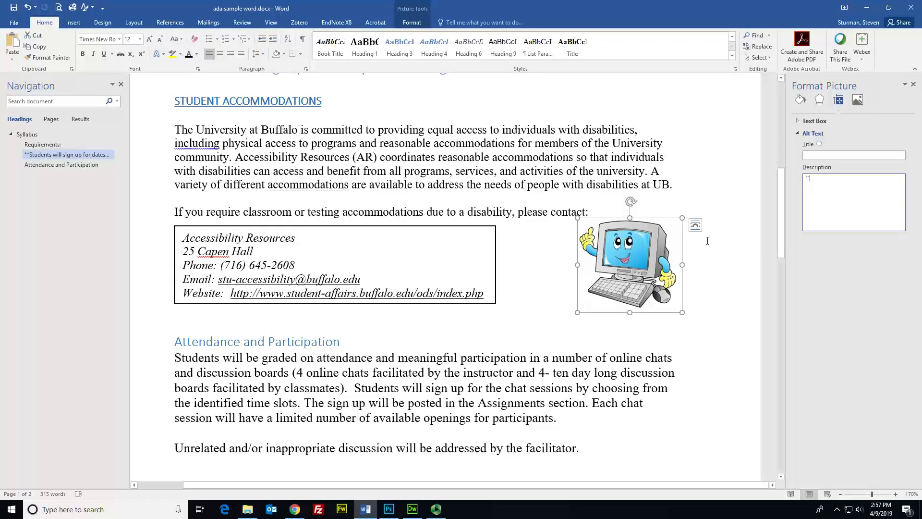
Insert a new row above the "#Instructor Facilitated Chats" row of the Requirements table
scroll(746, 240, "up", 6)
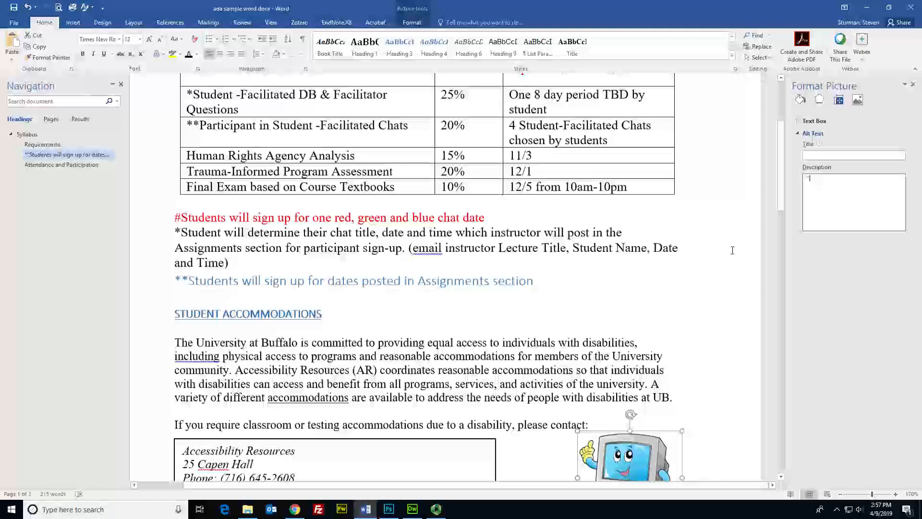
scroll(735, 256, "up", 2)
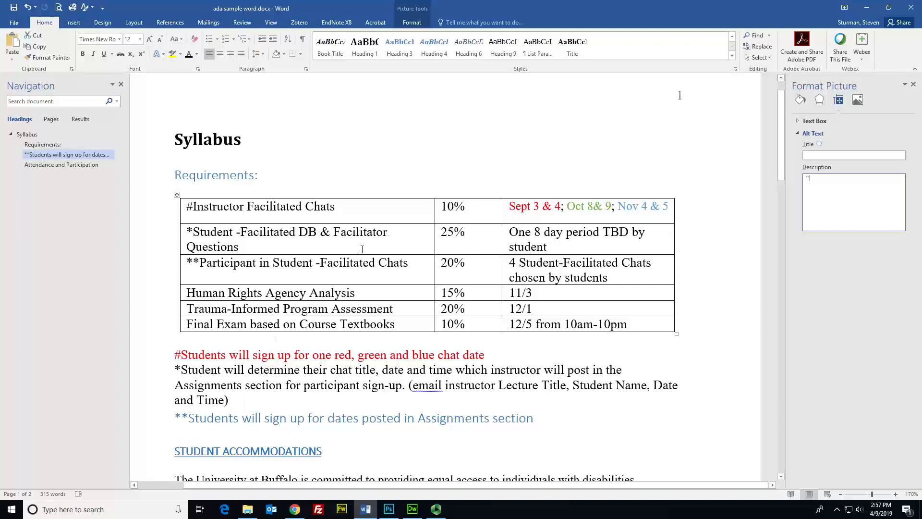
scroll(358, 218, "up", 1)
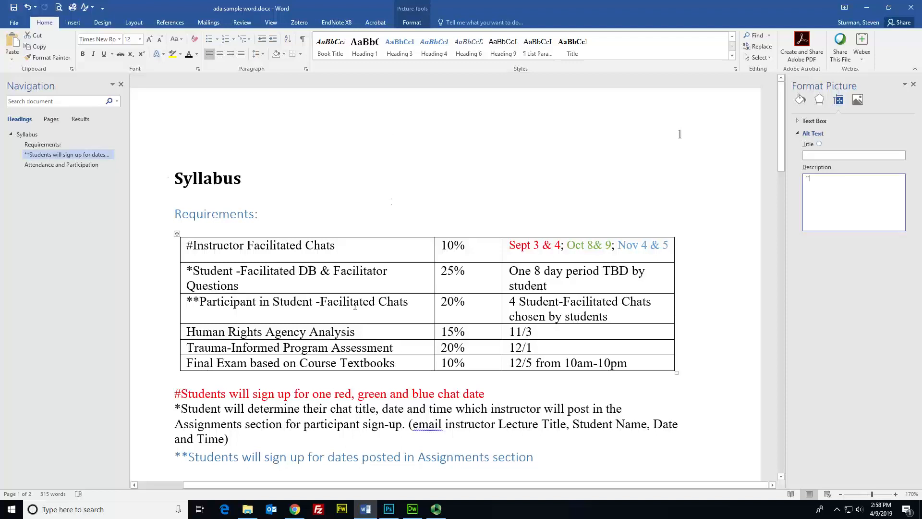
left_click(189, 255)
right_click(183, 250)
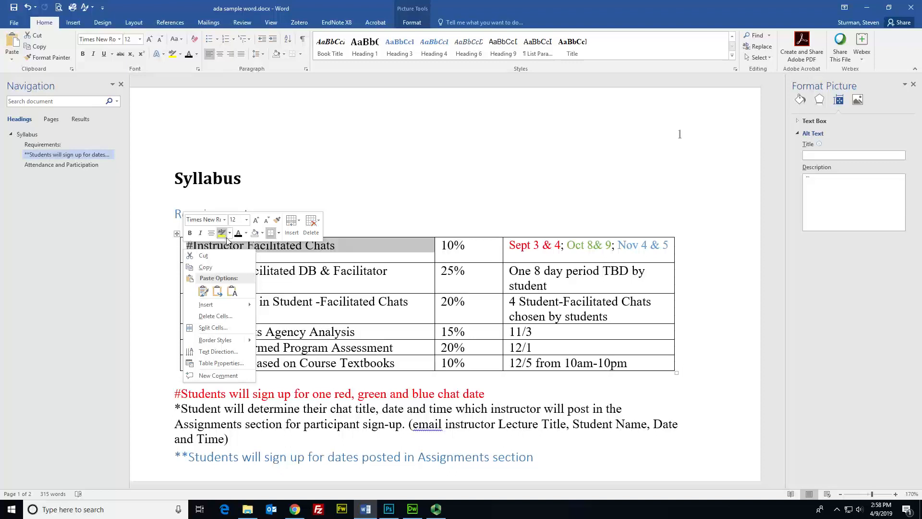
left_click(290, 235)
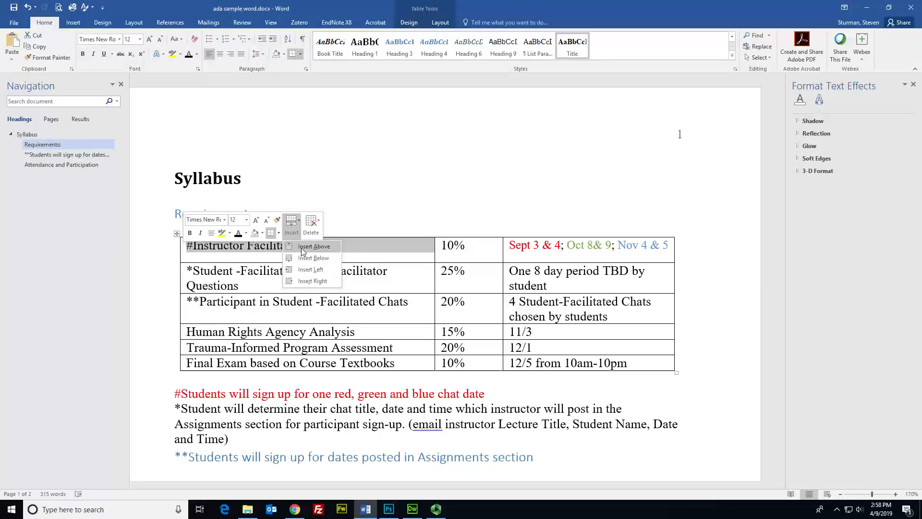
left_click(304, 248)
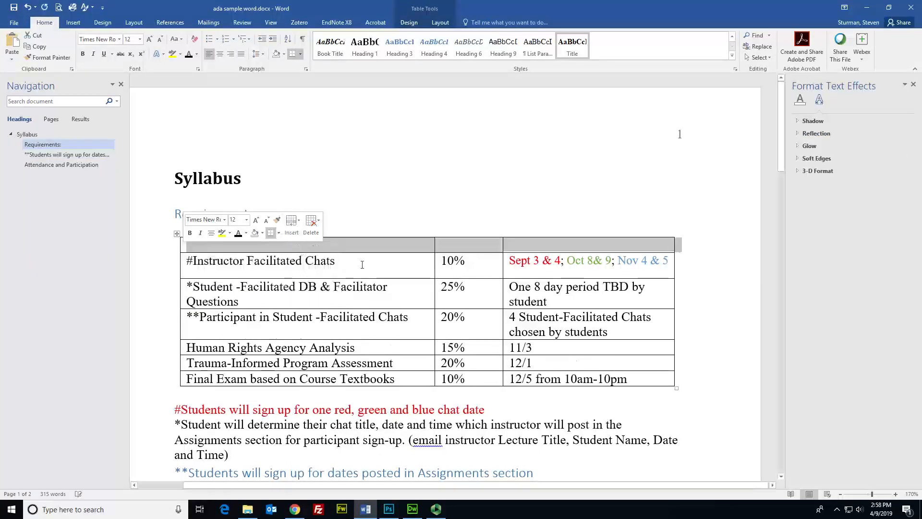
Fill the Requirements table's empty top row with the column headings "Assignment", "Grade" and "Due Date"
left_click(266, 246)
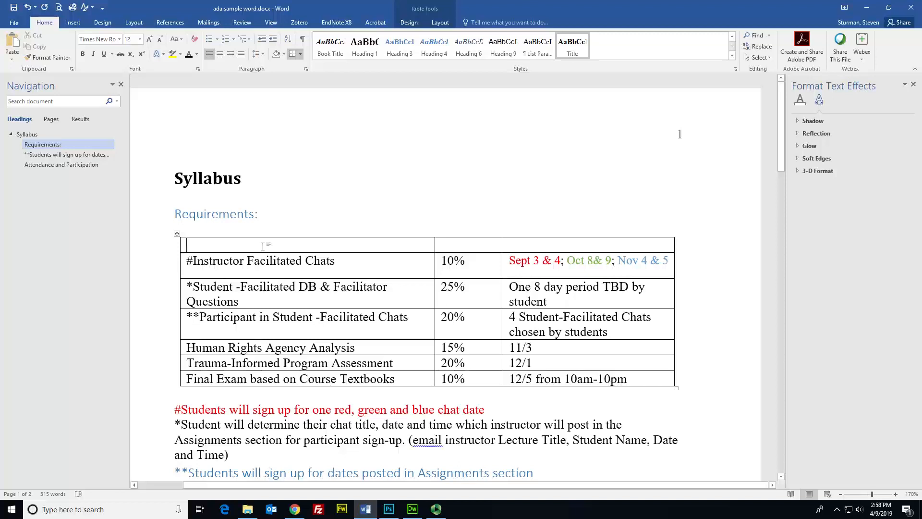
type("A")
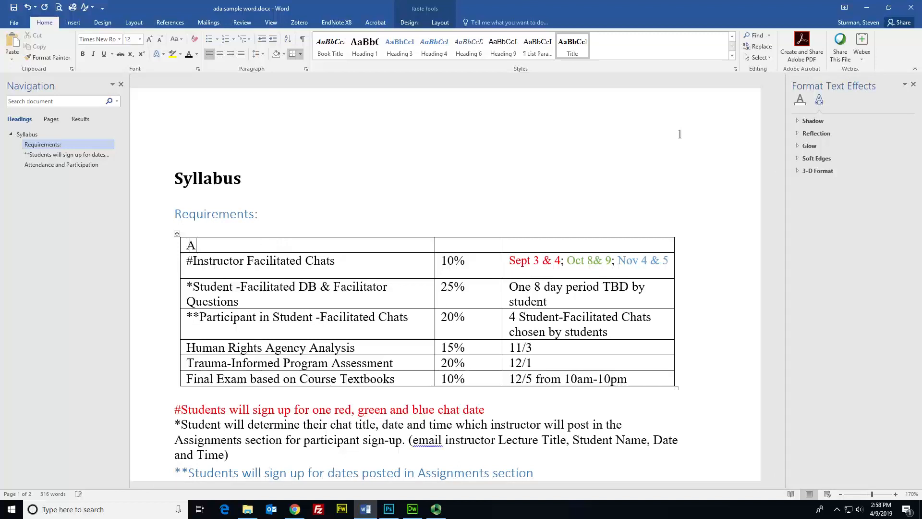
type("ssignme")
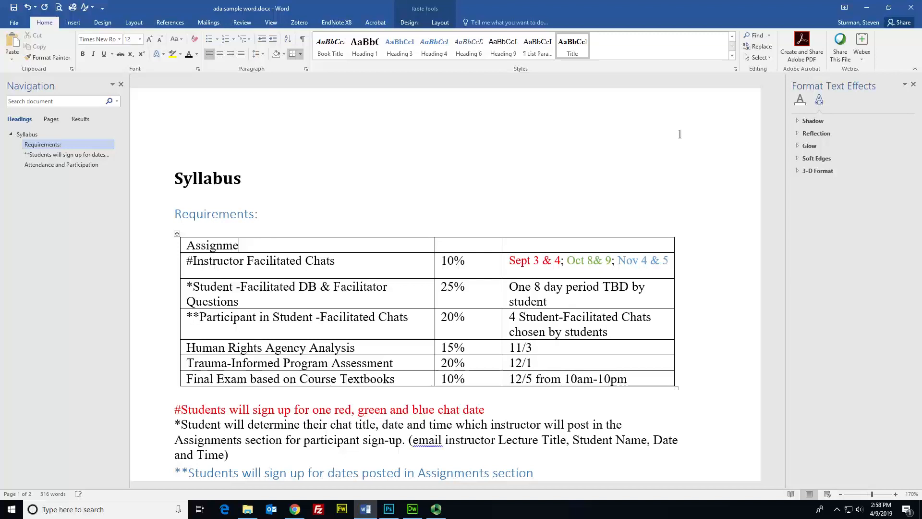
type("nt")
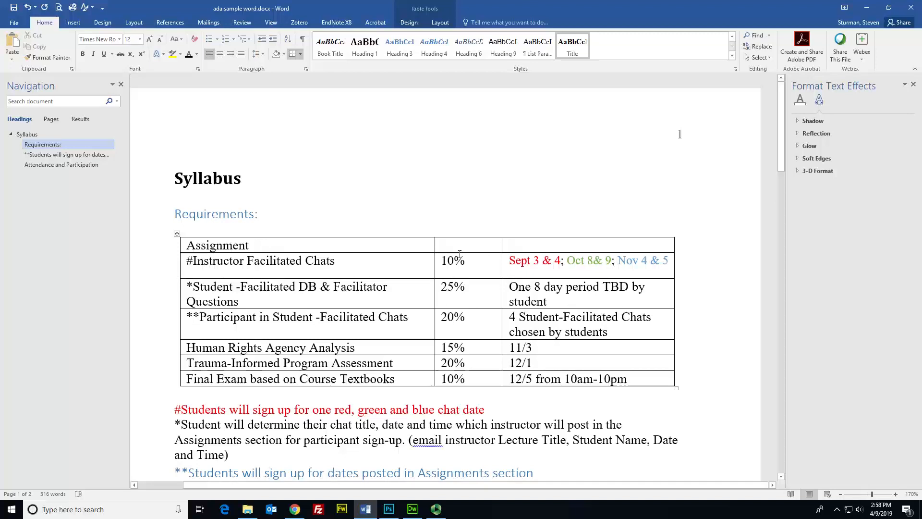
type("Grade")
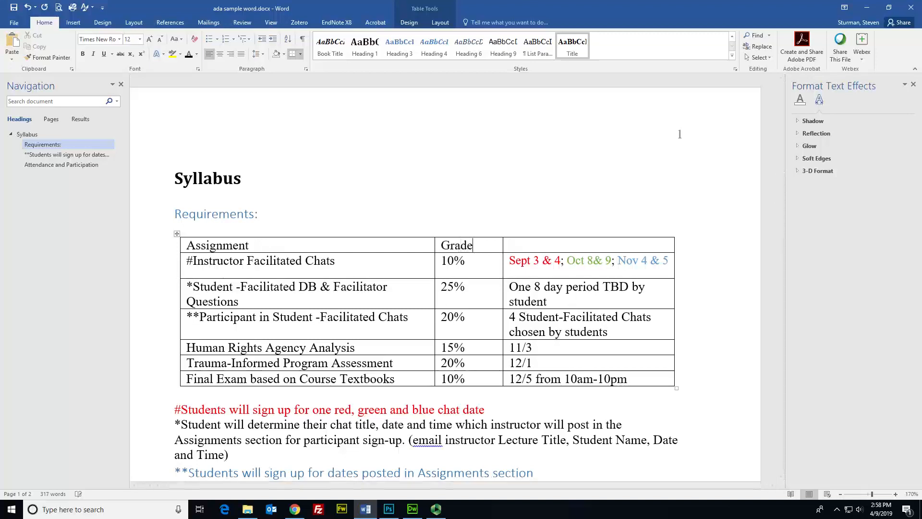
left_click(541, 247)
type("Due Date")
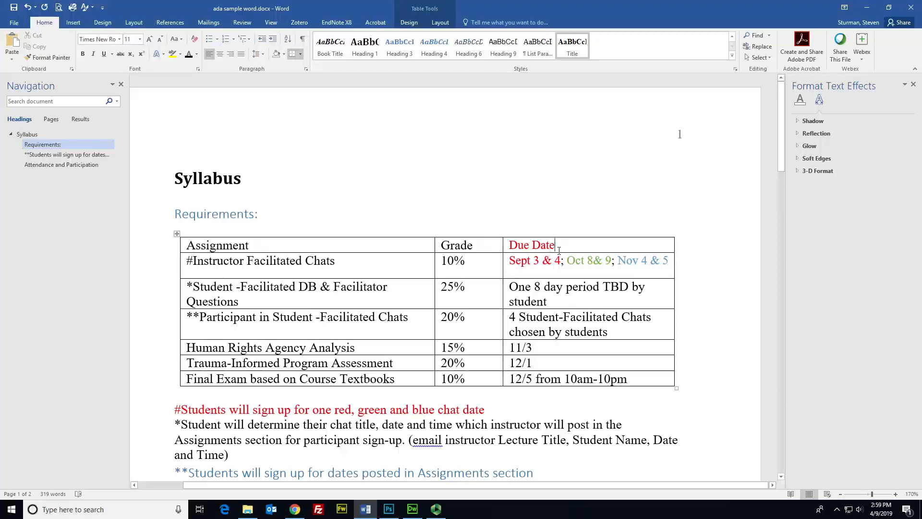
Change the font color of the "Due Date" column heading to black
left_click_drag(556, 247, 509, 245)
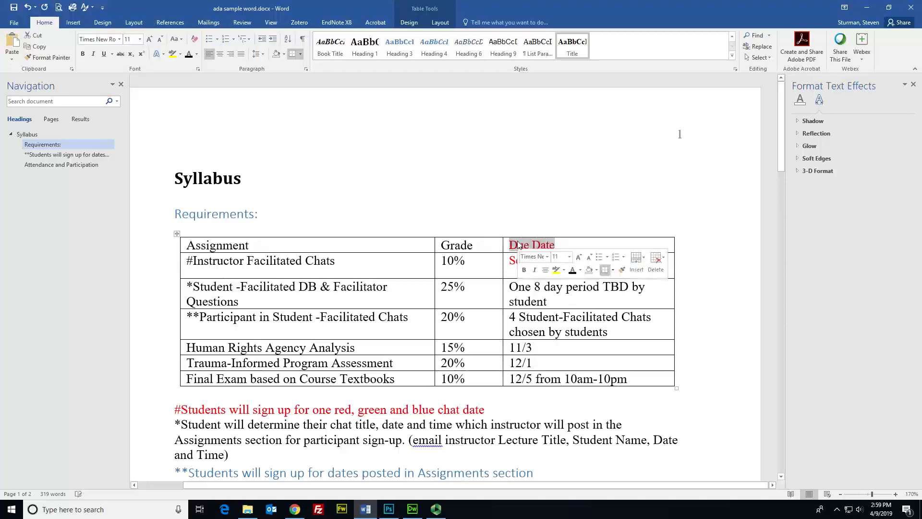
left_click(572, 271)
left_click(541, 187)
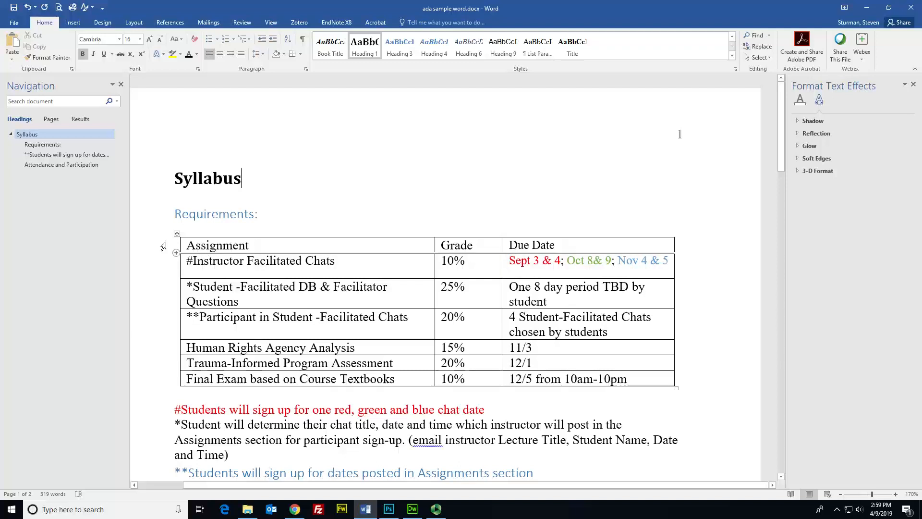
Set the Assignment, Grade and Due Date row to repeat as header row at the top of each page
left_click(191, 246)
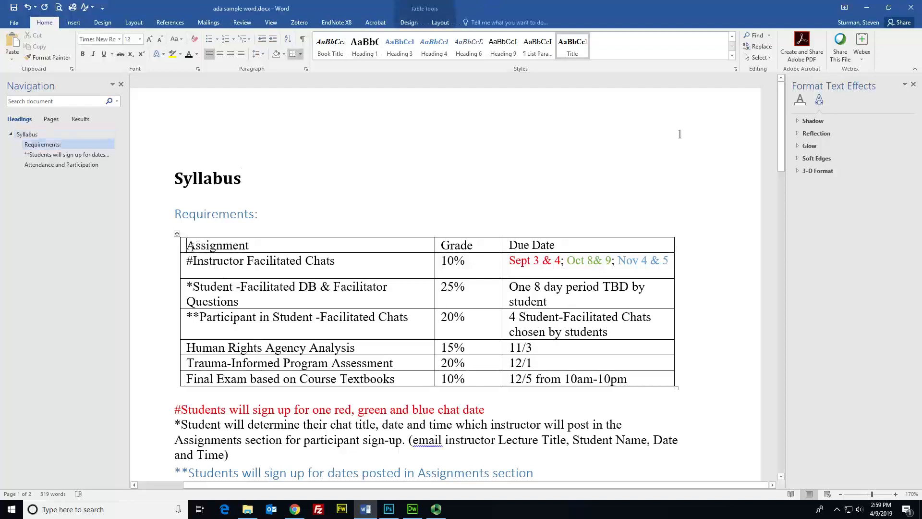
right_click(191, 247)
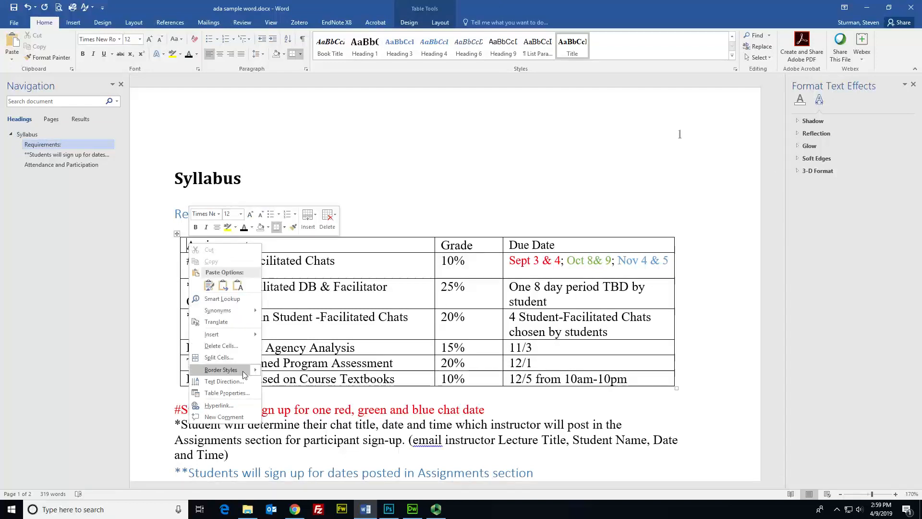
left_click(239, 393)
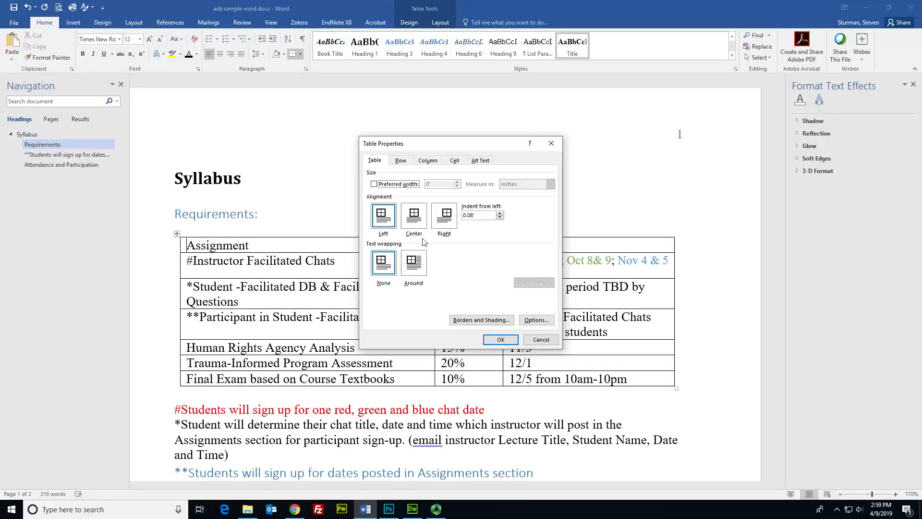
left_click(400, 161)
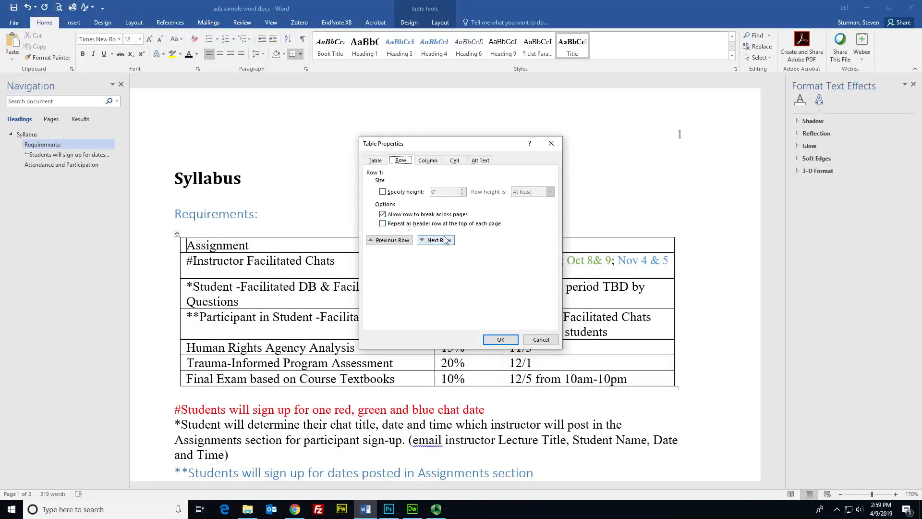
left_click(382, 224)
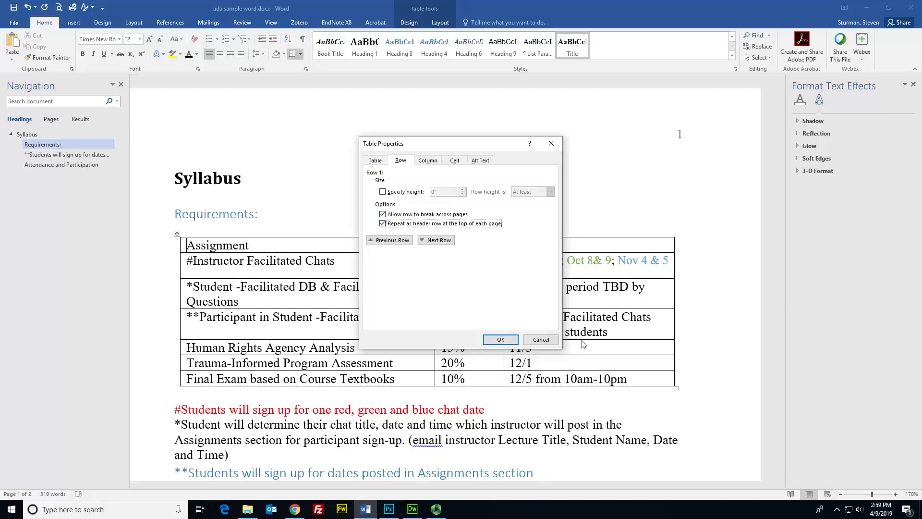
left_click(501, 339)
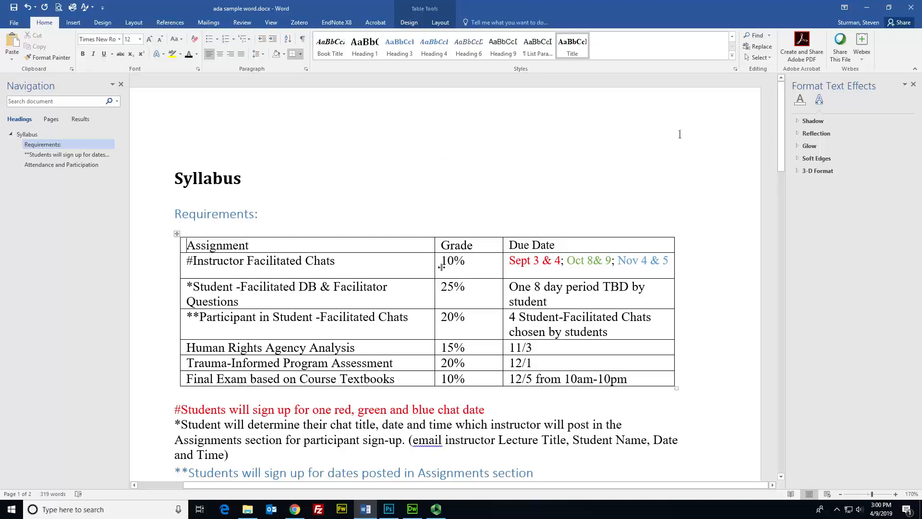
scroll(422, 174, "down", 3)
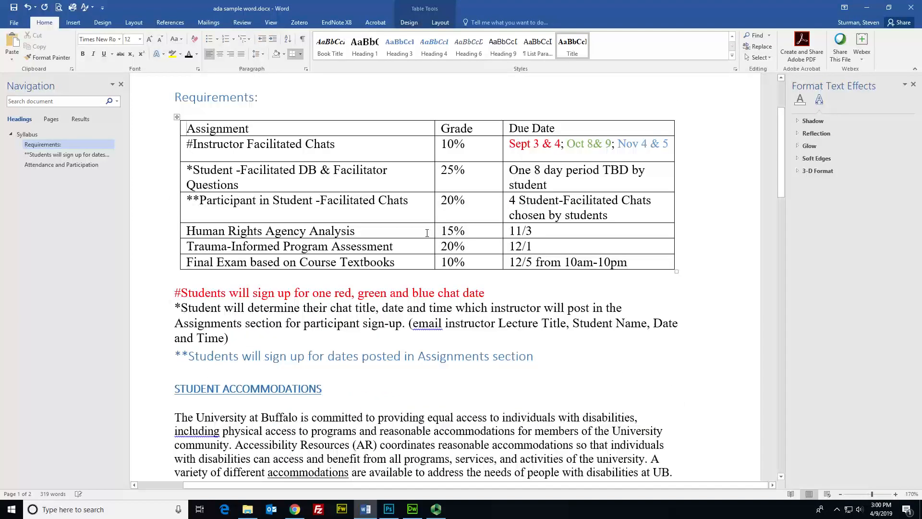
scroll(429, 239, "up", 2)
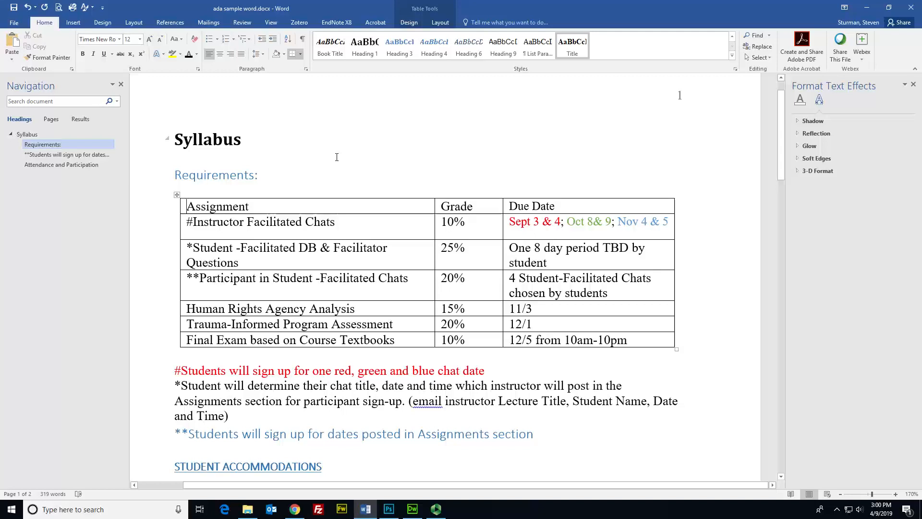
scroll(339, 158, "down", 1)
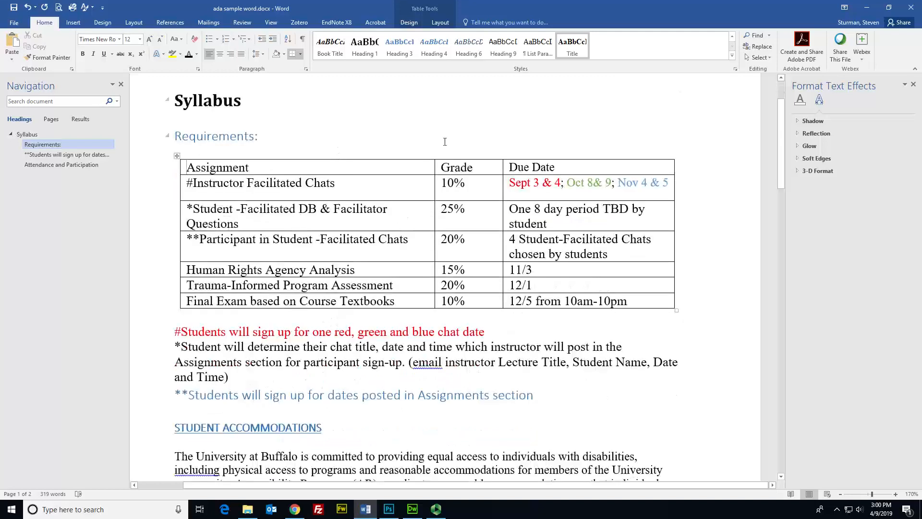
scroll(438, 128, "down", 2)
scroll(428, 135, "up", 2)
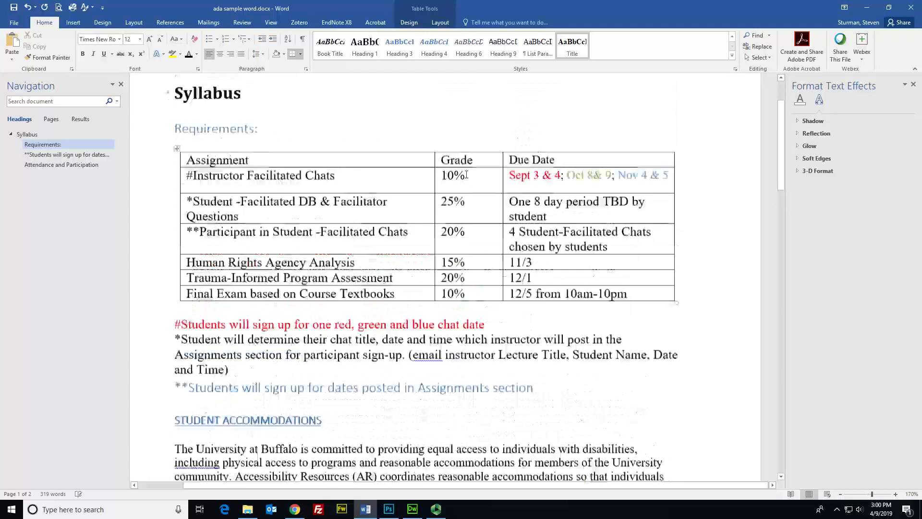
Move the email address in the Accessibility Resources box onto its own line below the "Email:" label
scroll(424, 136, "down", 1)
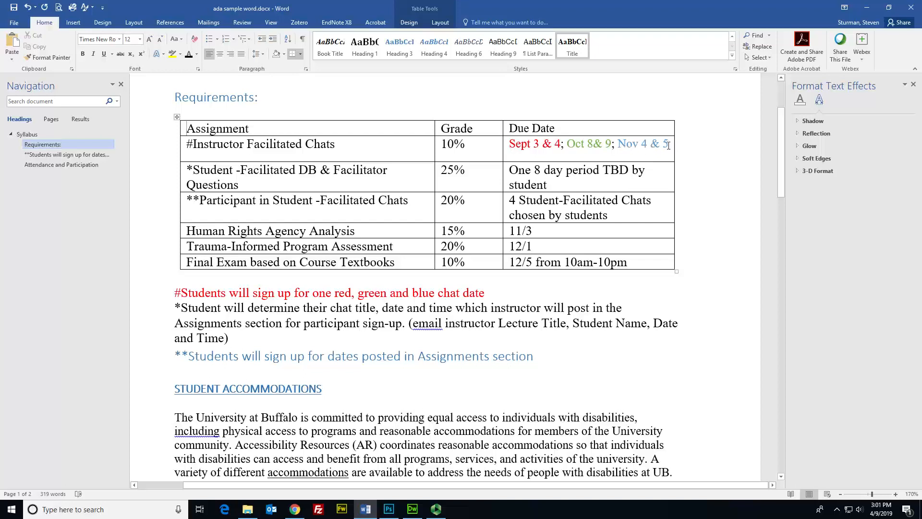
scroll(728, 184, "up", 3)
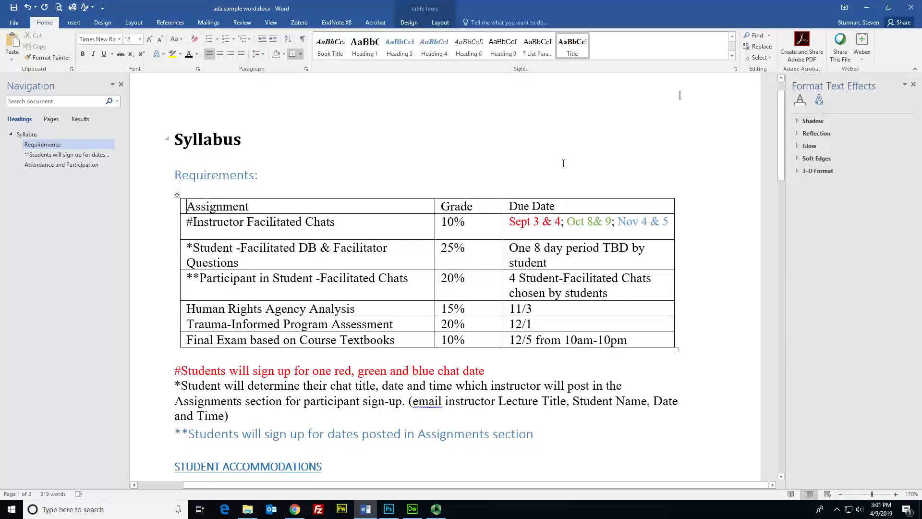
scroll(562, 162, "down", 5)
scroll(624, 193, "down", 5)
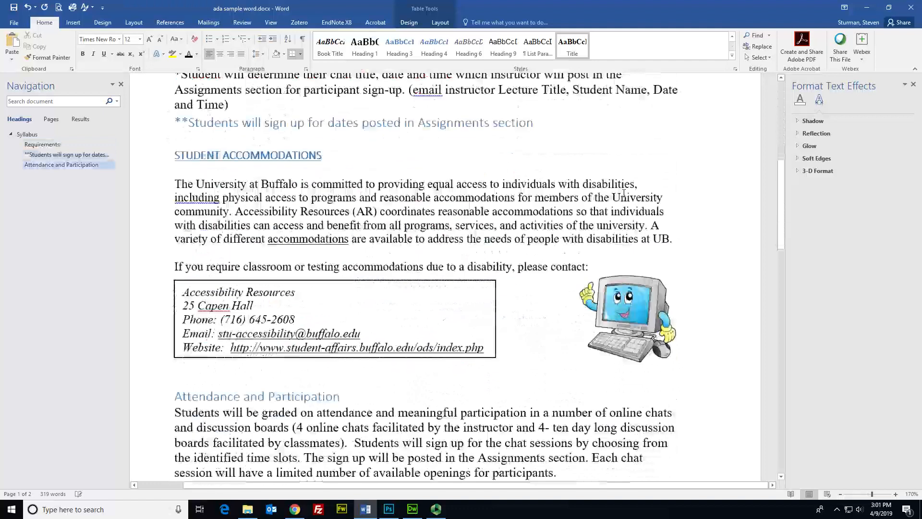
scroll(603, 178, "down", 2)
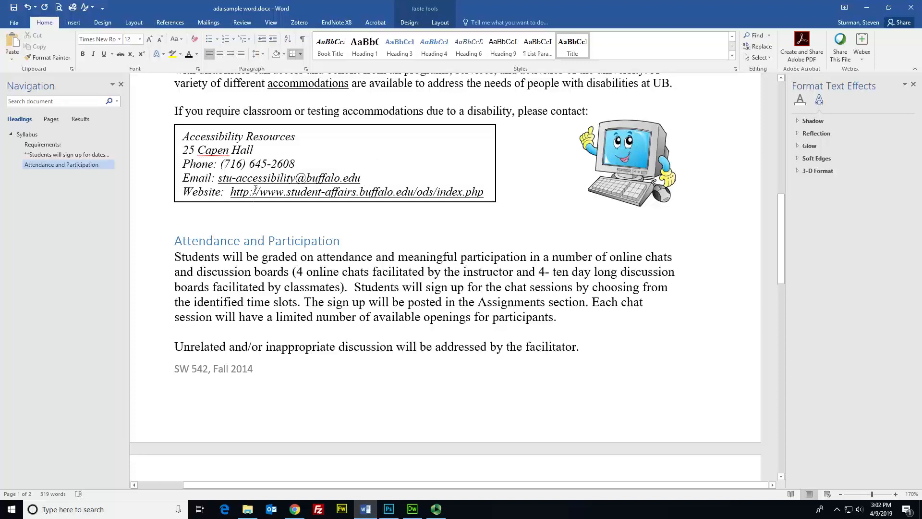
left_click(379, 180)
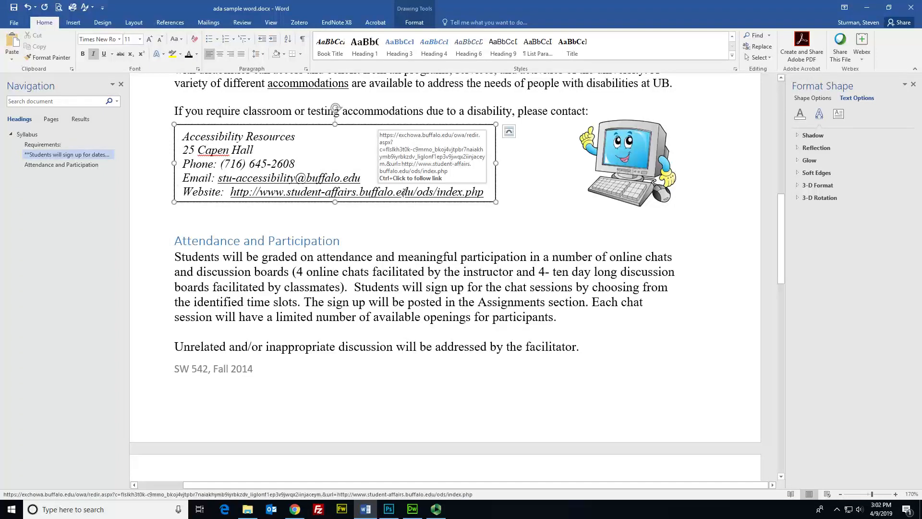
key("Return")
key("Up")
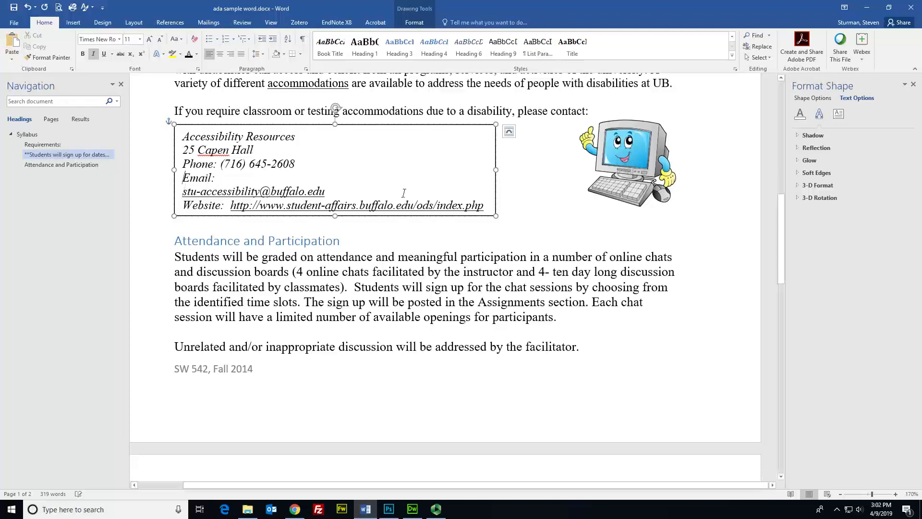
Enter the descriptive text "Email the Accessibility Office" after the "Email:" label in the contact box
key("End")
type("Eamial")
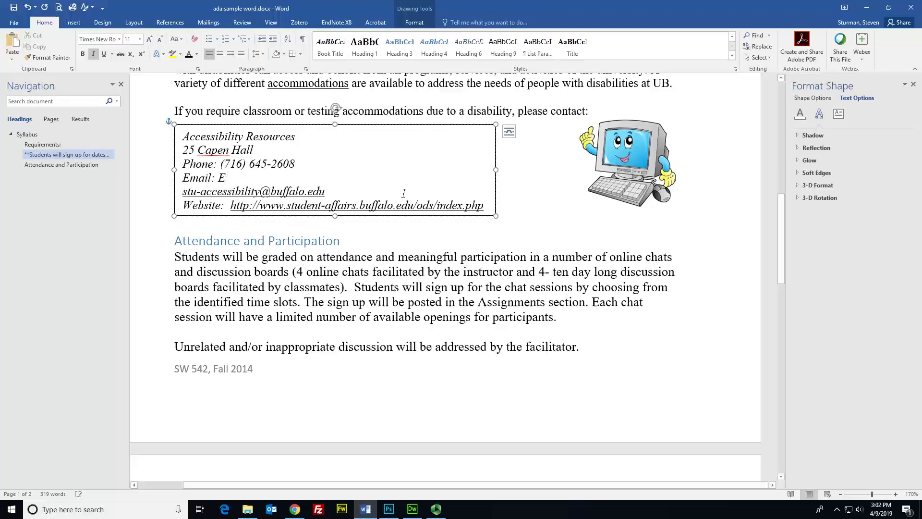
key("BackSpace")
key("BackSpace")
key("BackSpace")
key("BackSpace")
key("BackSpace")
key("BackSpace")
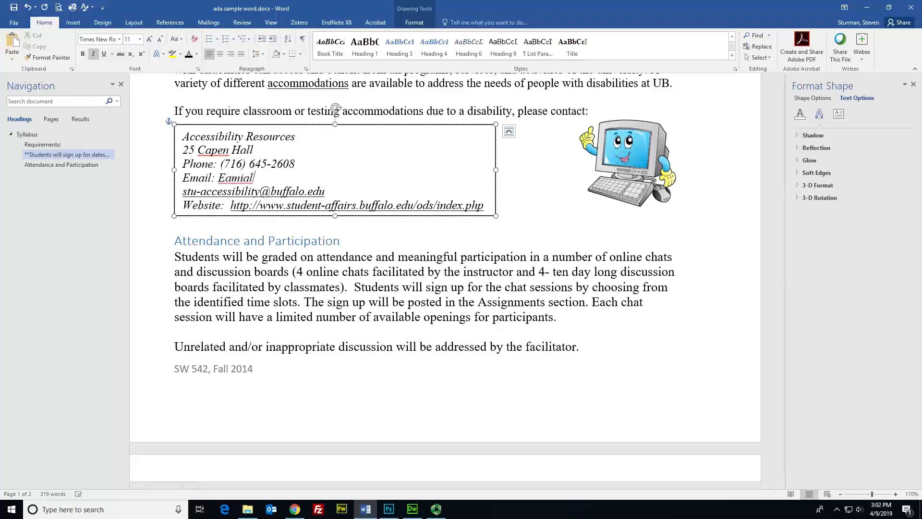
type("ma")
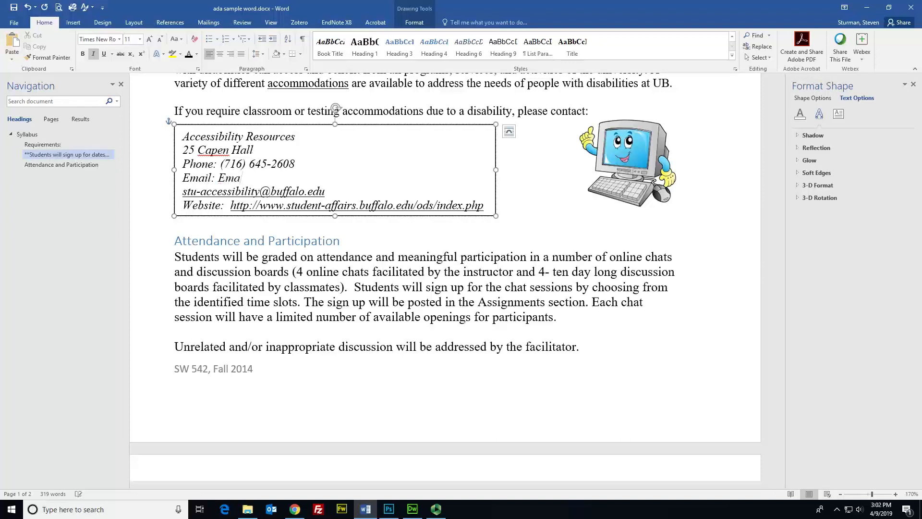
type("il the Accessibilit")
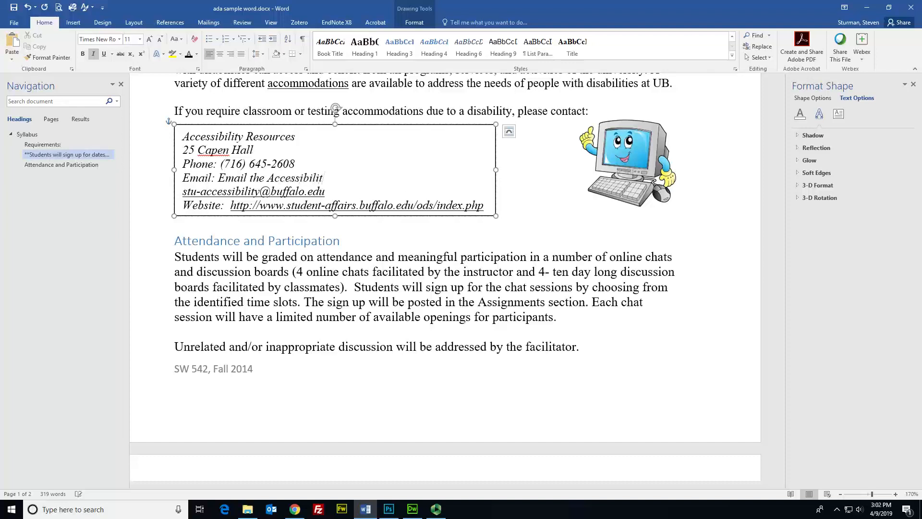
type("y Office")
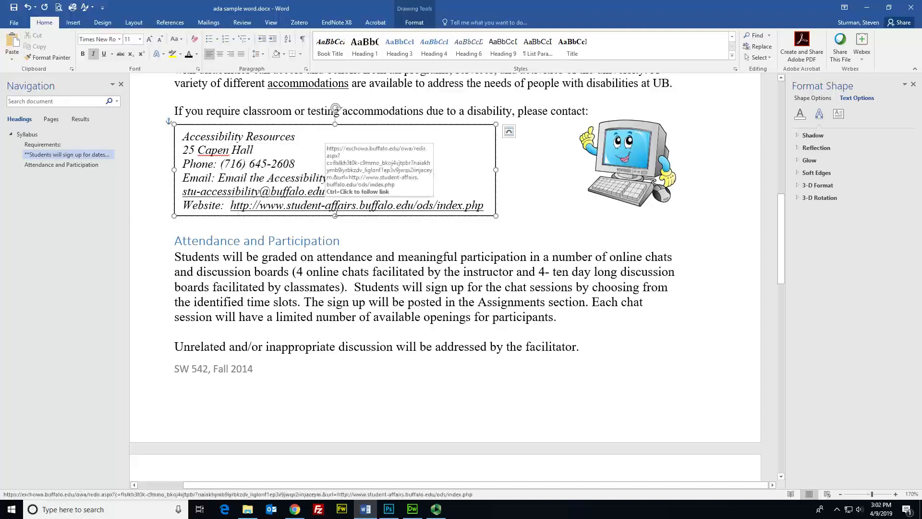
Move the web address onto its own line and enter "Accessiliby Office Website" after the "Website:" label
key("Return")
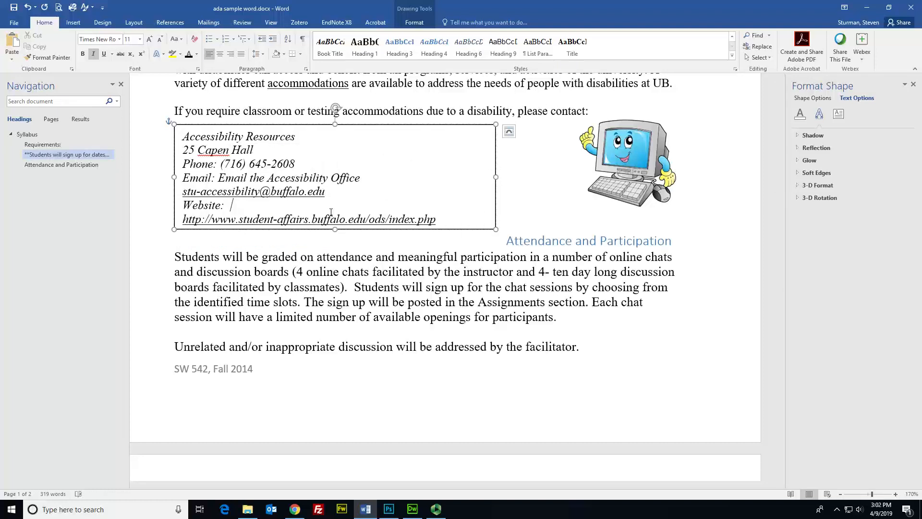
type("Accessiliby ")
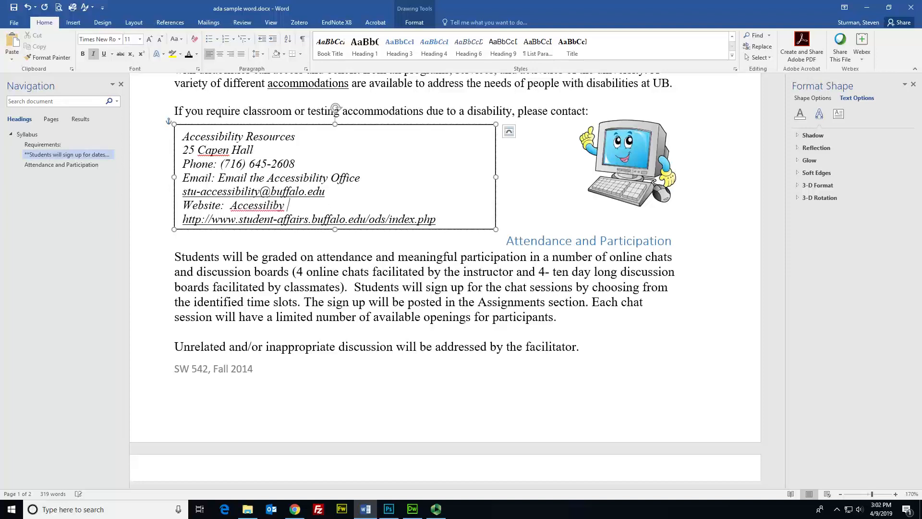
type("Office Website")
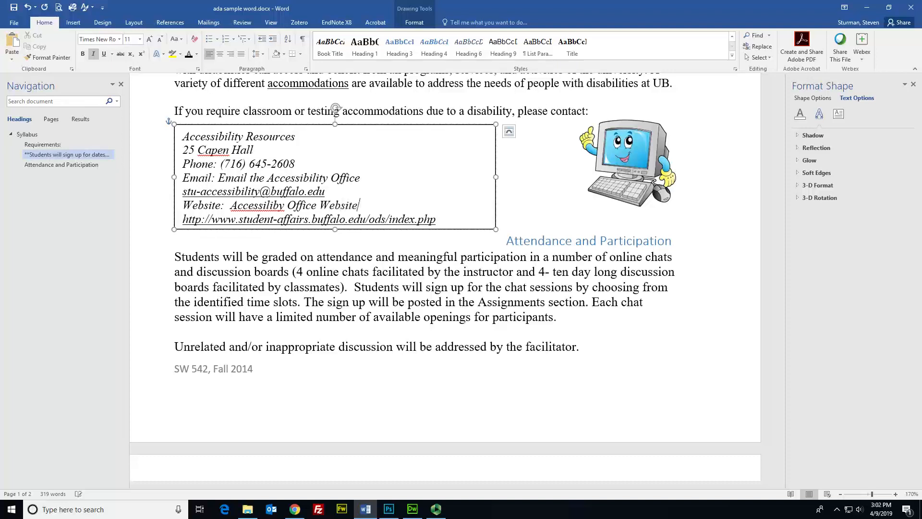
Correct the misspelled first word of the website's descriptive text to "Accessibility"
key("Left")
key("Left")
key("Left")
key("Left")
key("Left")
key("Left")
key("Left")
key("Left")
key("Left")
key("Left")
key("Left")
key("Left")
key("Left")
key("Left")
key("Left")
key("Left")
key("Left")
key("Left")
key("BackSpace")
key("Delete")
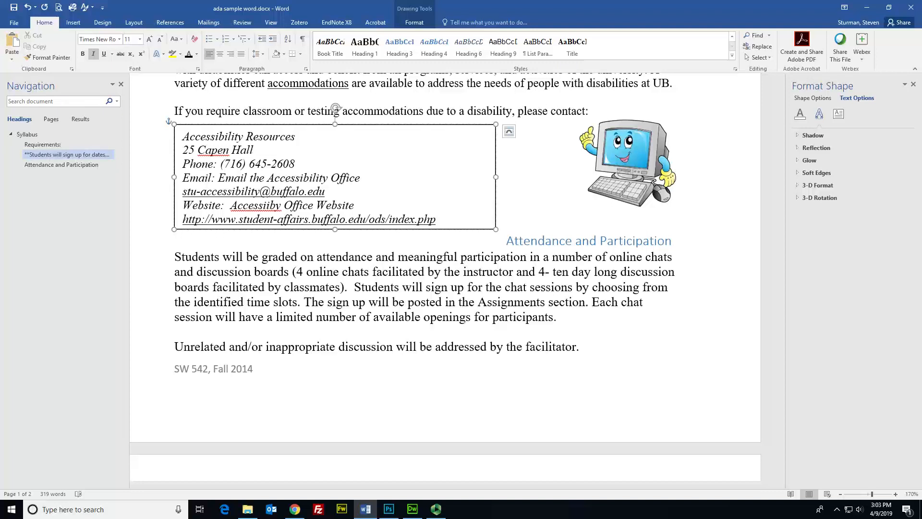
type("b")
key("BackSpace")
type("li")
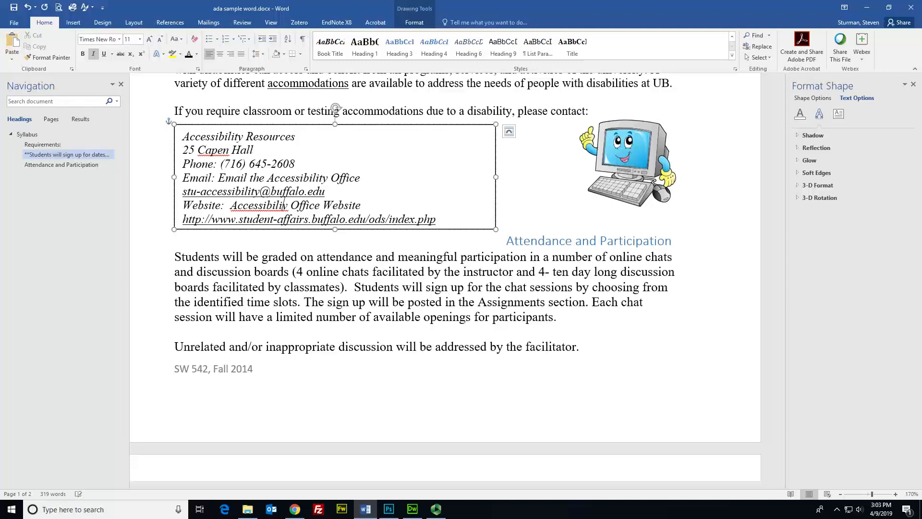
type("t")
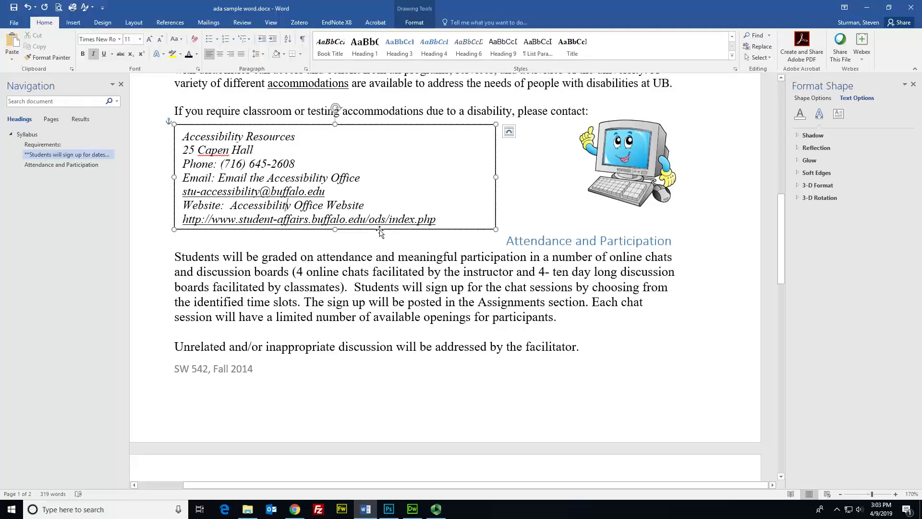
mouse_move(347, 226)
left_click_drag(183, 220, 438, 220)
key("ctrl+c")
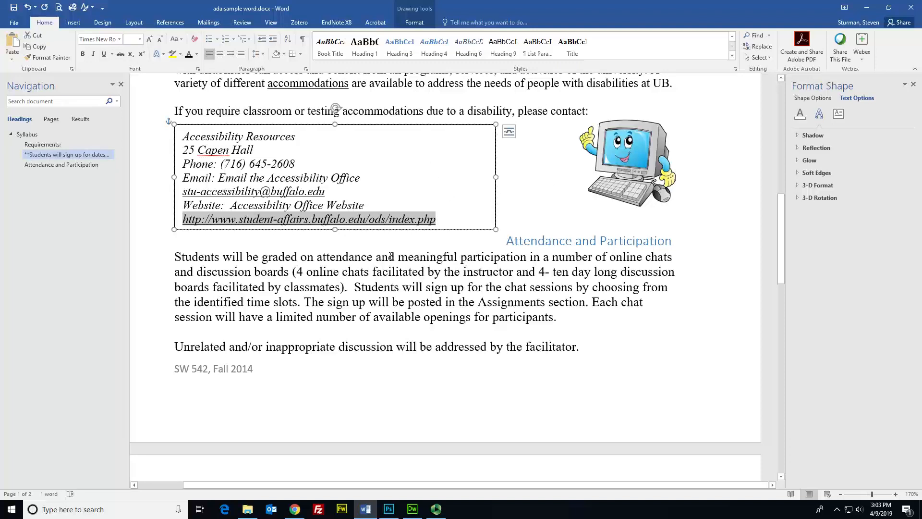
left_click(231, 206)
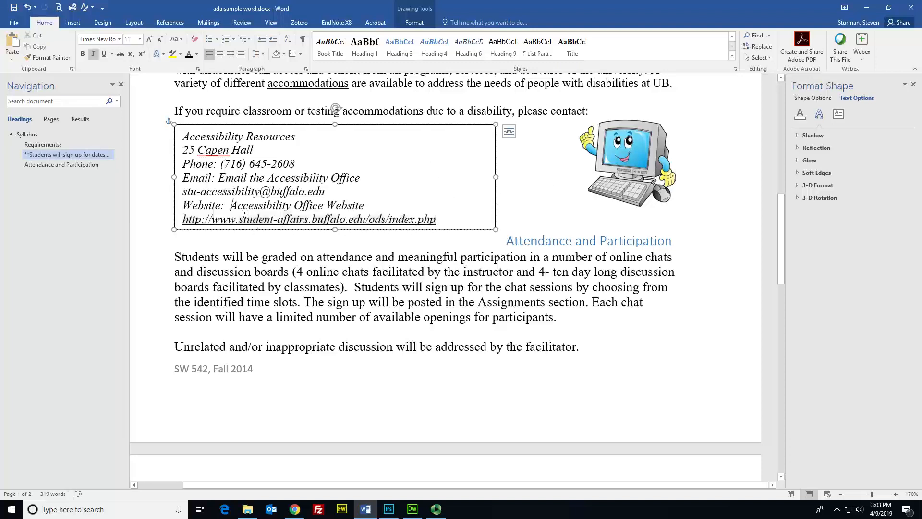
left_click_drag(231, 206, 349, 208)
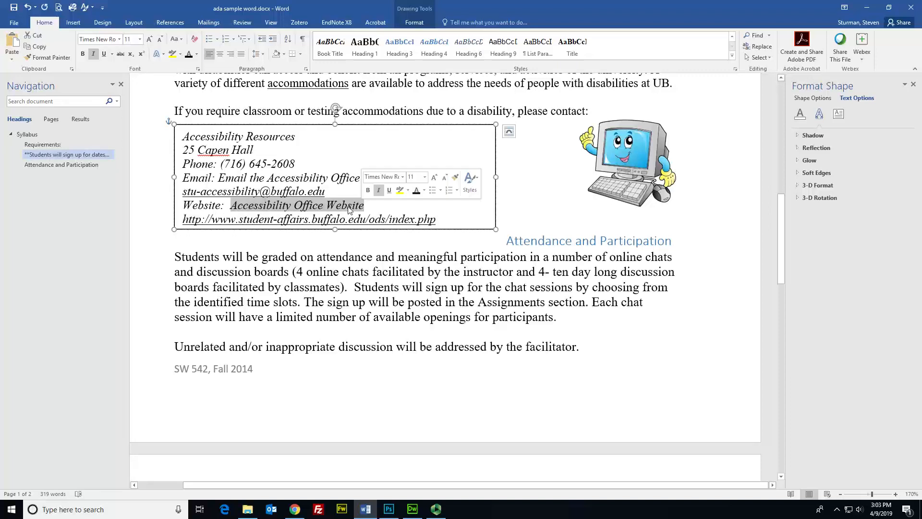
right_click(349, 209)
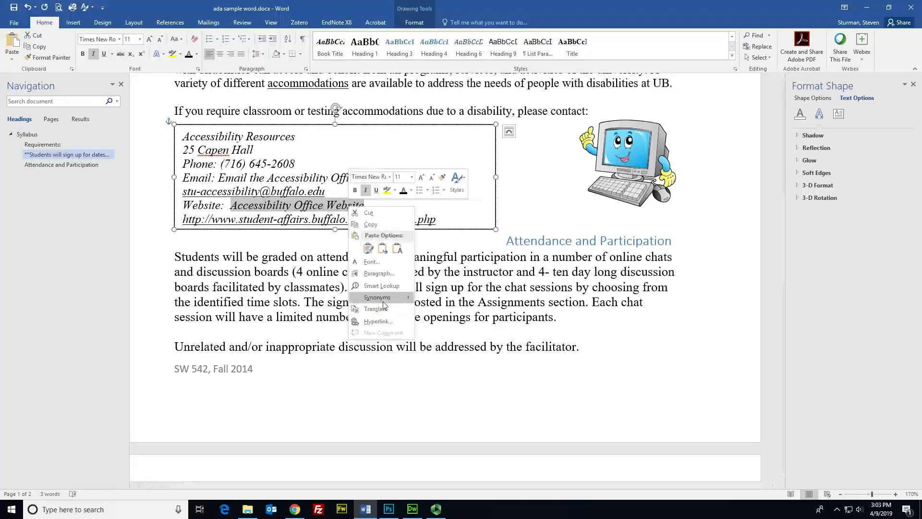
left_click(377, 321)
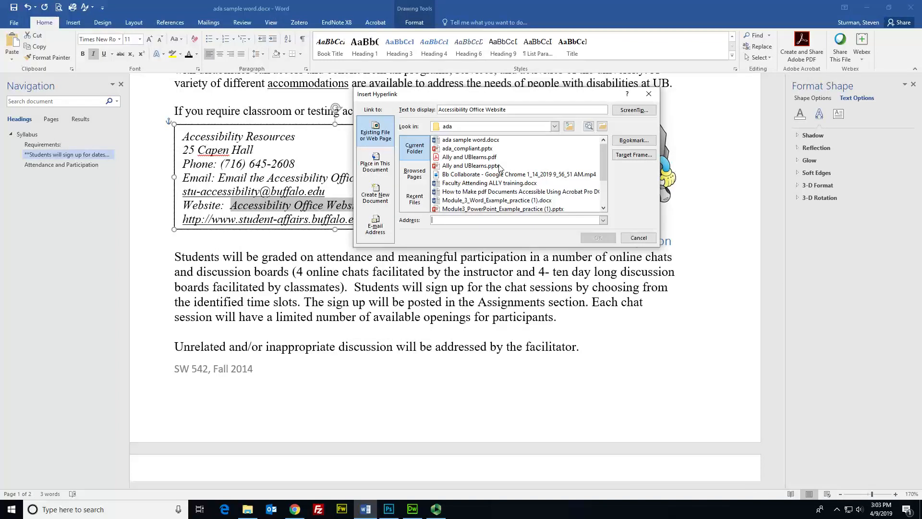
key("ctrl+v")
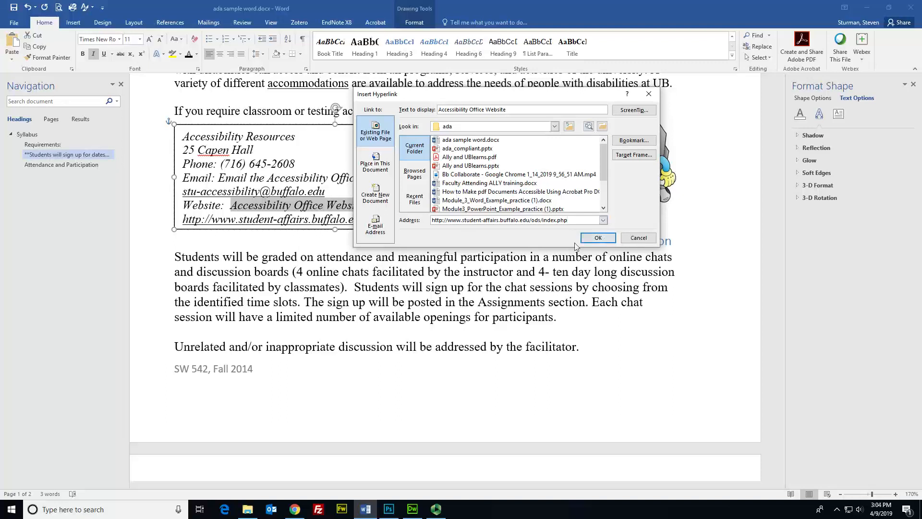
left_click(604, 240)
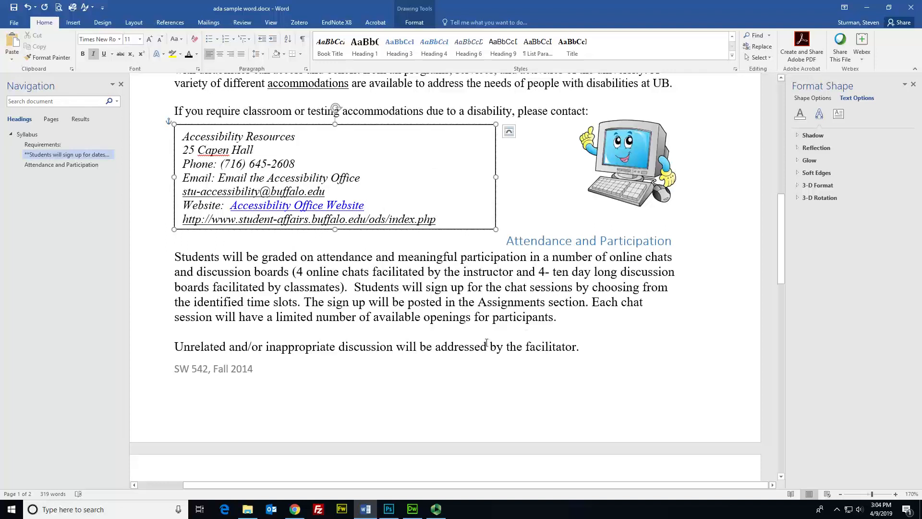
Insert an empty line above the "Attendance and Participation" heading to place it below the contact box
left_click(204, 242)
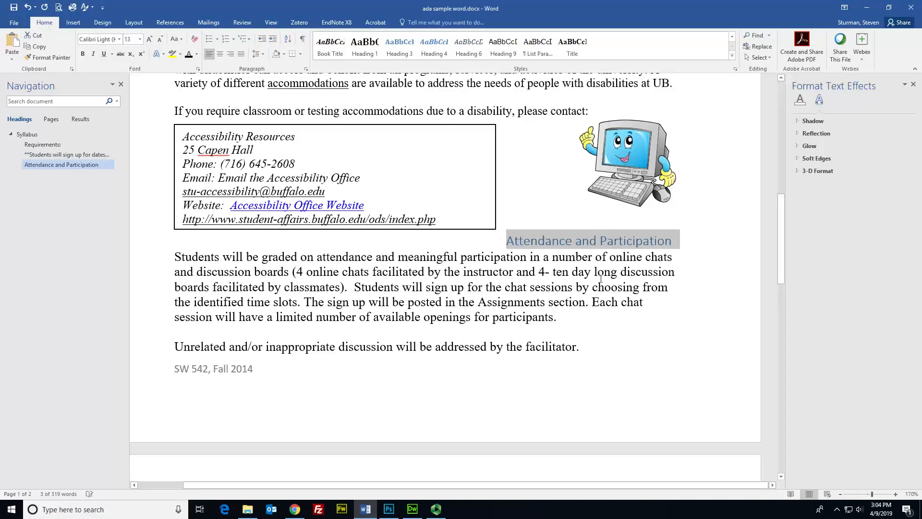
key("Left")
key("Return")
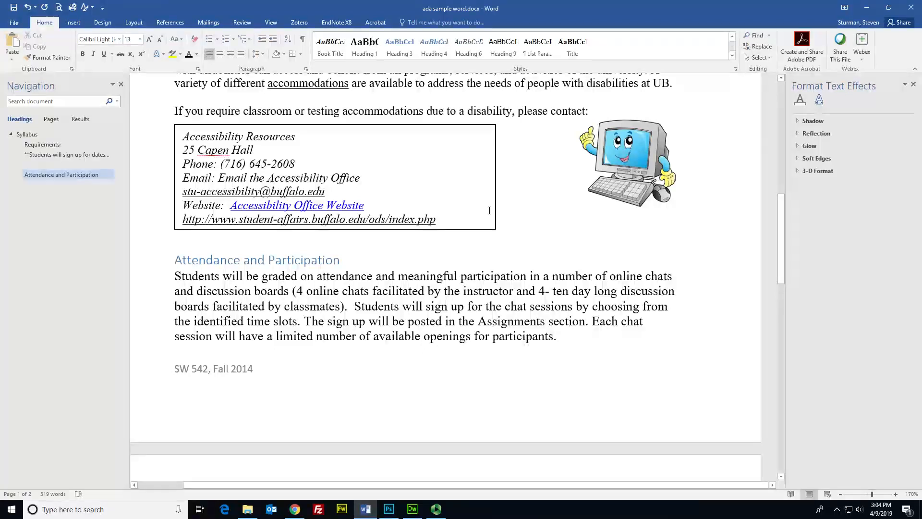
Review the edited syllabus from the Requirements table through the contact box to the second page
scroll(490, 210, "up", 5)
scroll(488, 211, "up", 2)
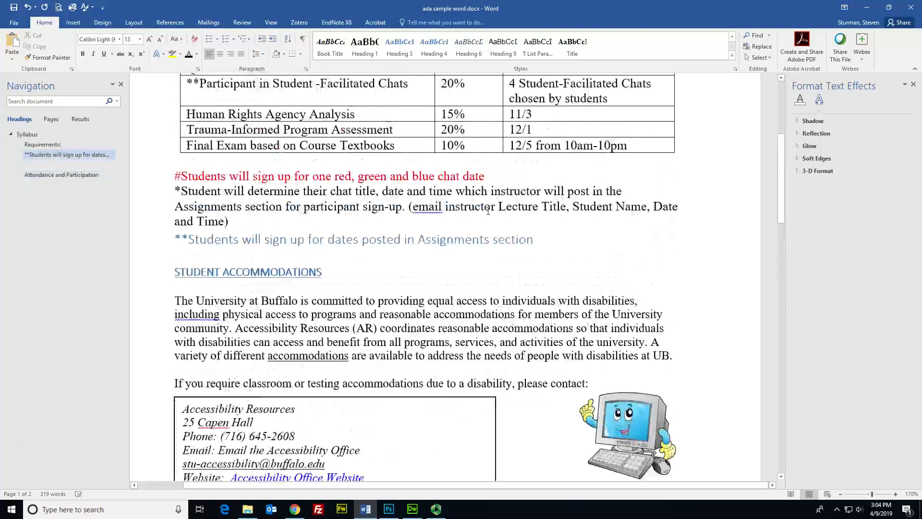
scroll(490, 211, "down", 2)
scroll(490, 211, "down", 2)
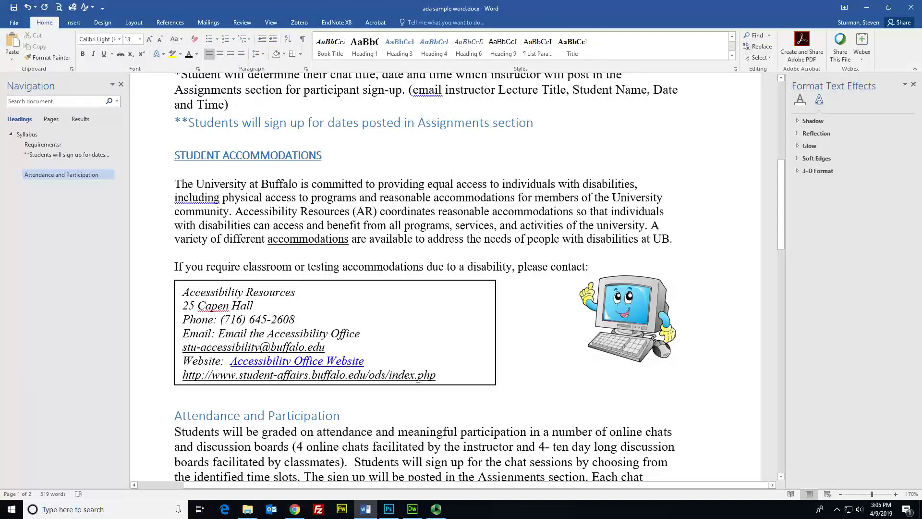
scroll(449, 325, "down", 3)
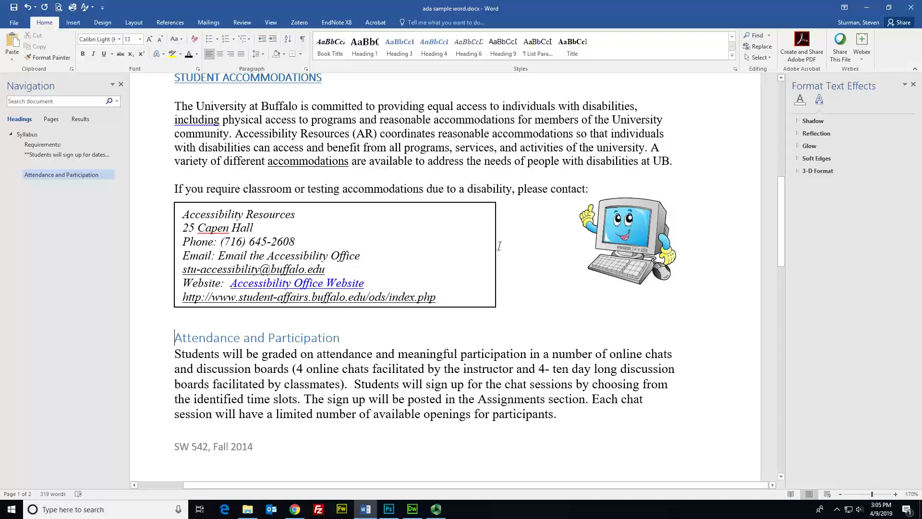
scroll(472, 228, "down", 3)
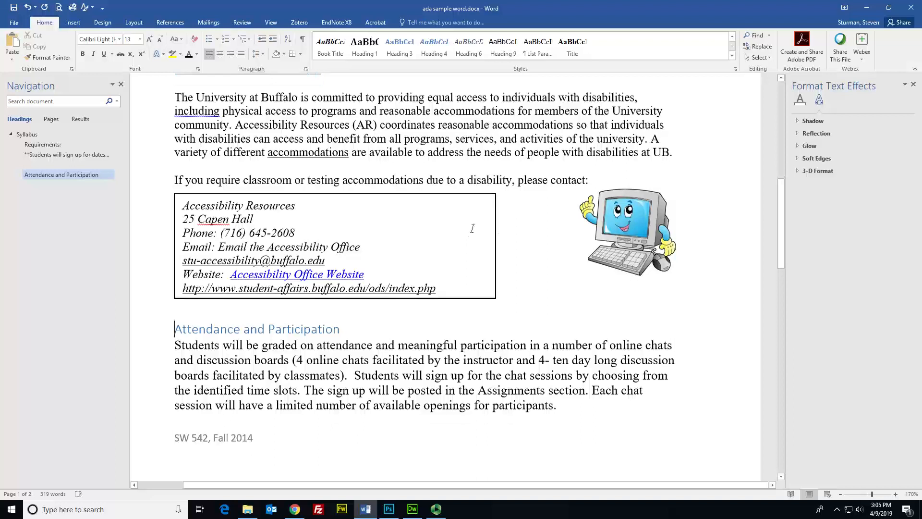
scroll(472, 228, "down", 5)
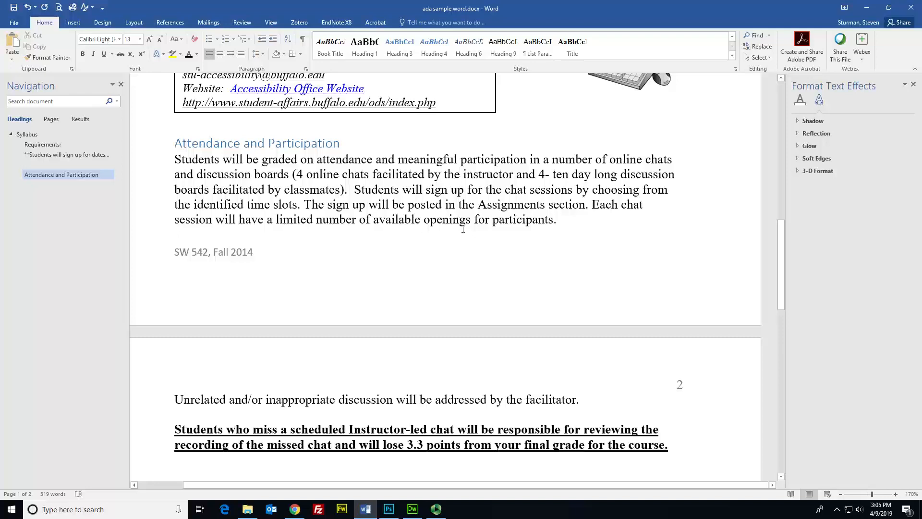
scroll(463, 229, "up", 10)
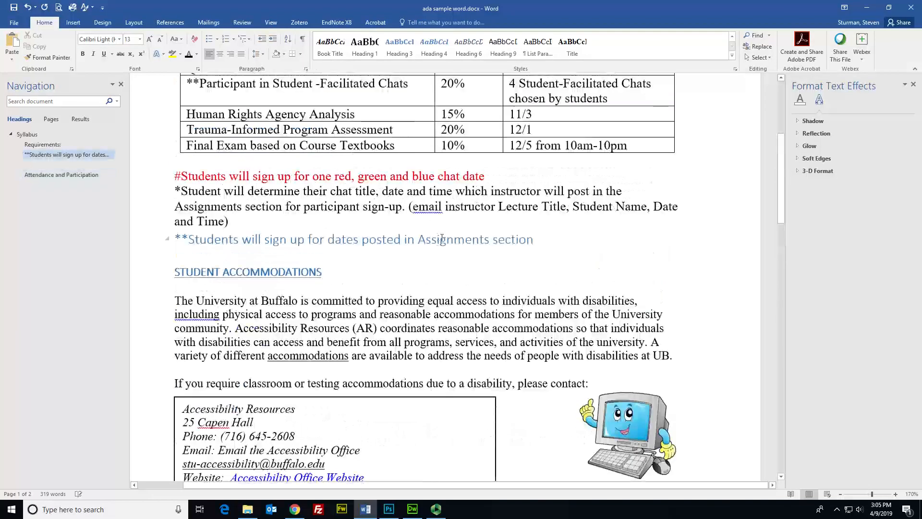
scroll(442, 237, "up", 6)
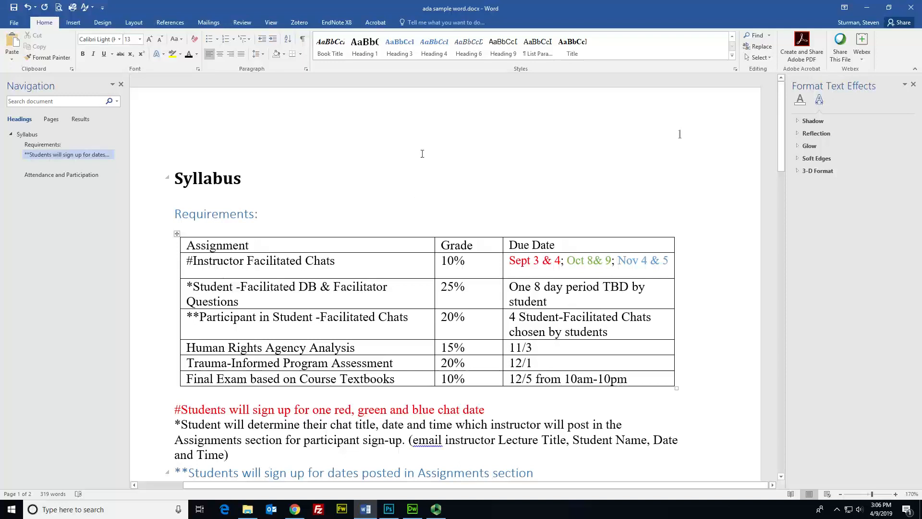
scroll(422, 149, "down", 5)
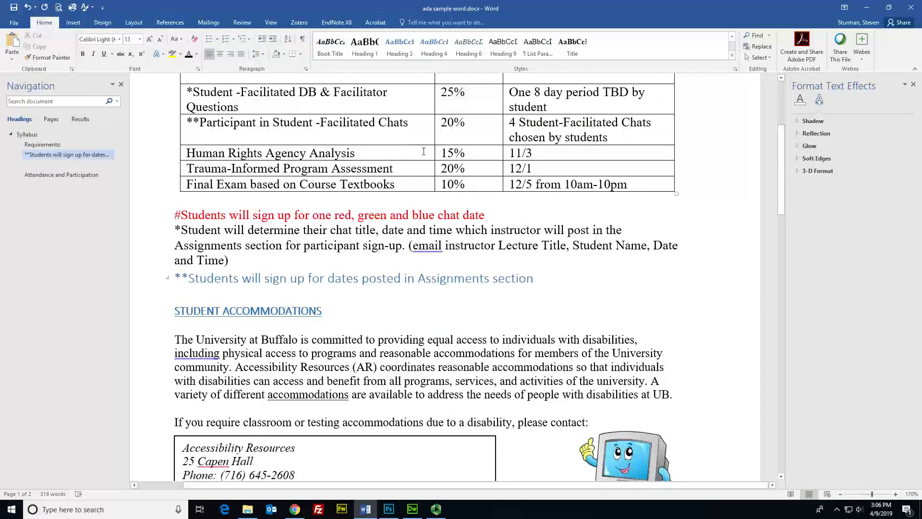
scroll(423, 152, "down", 10)
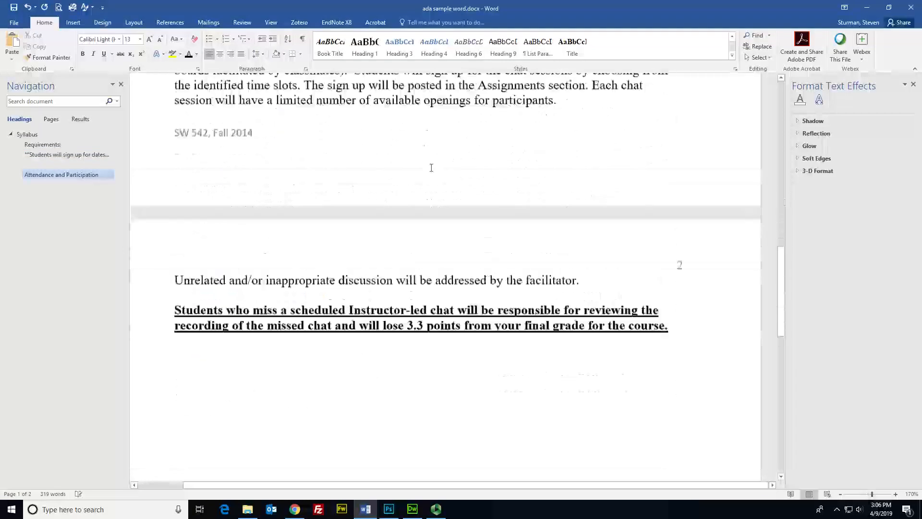
scroll(430, 158, "up", 10)
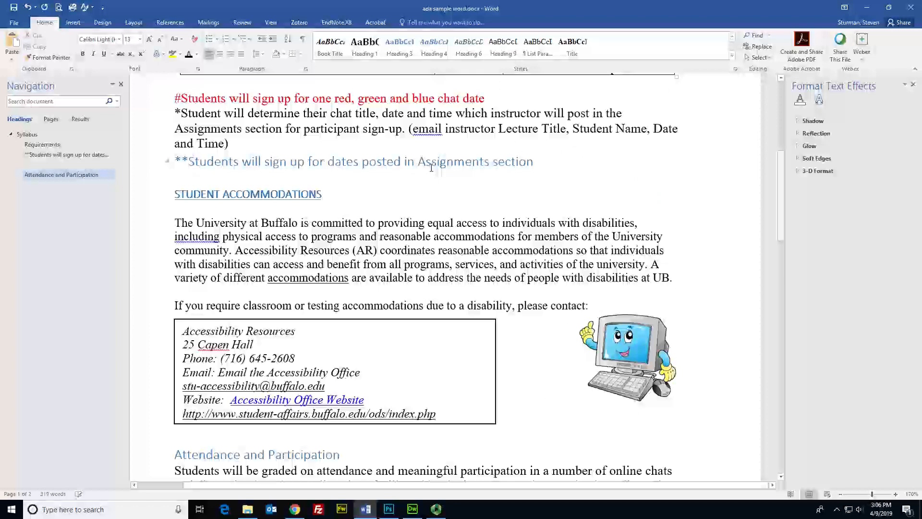
scroll(431, 168, "up", 8)
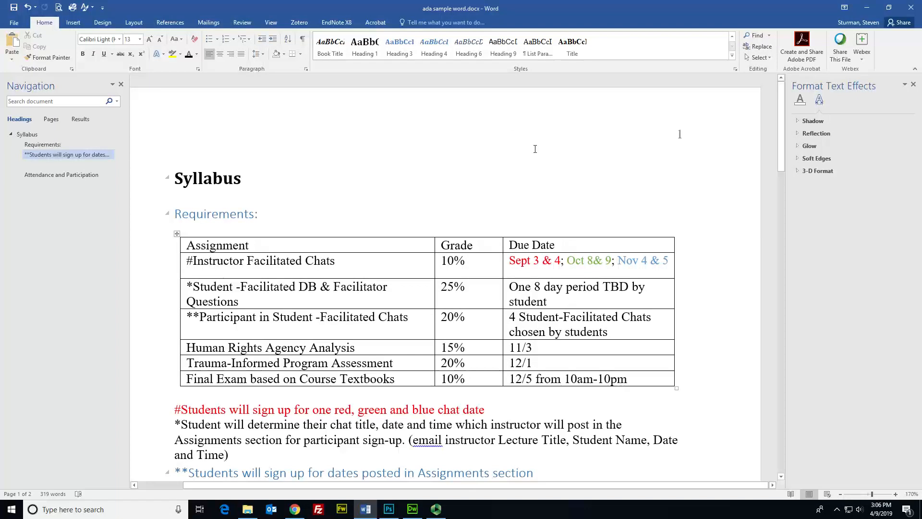
Switch to the document's accessibility report in Chrome and read the missing-headings guidance on adding headings in Microsoft Word 2016
left_click(294, 510)
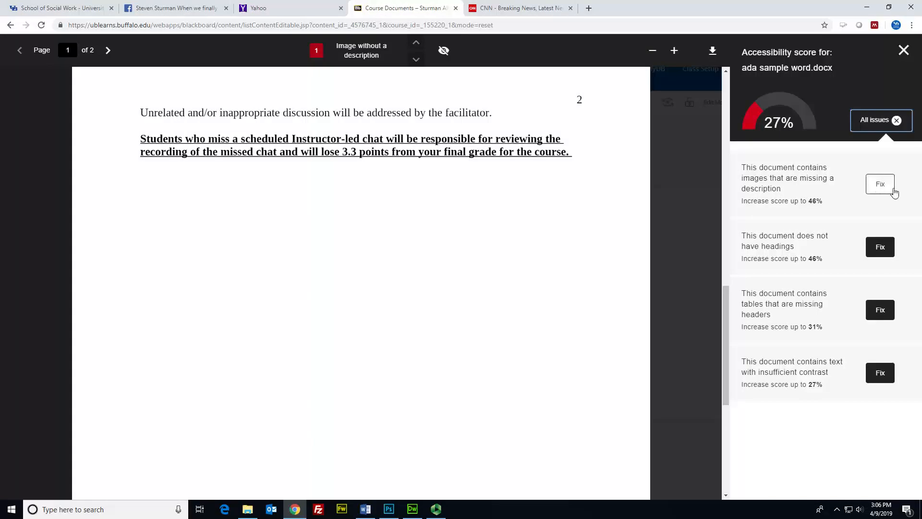
left_click(882, 248)
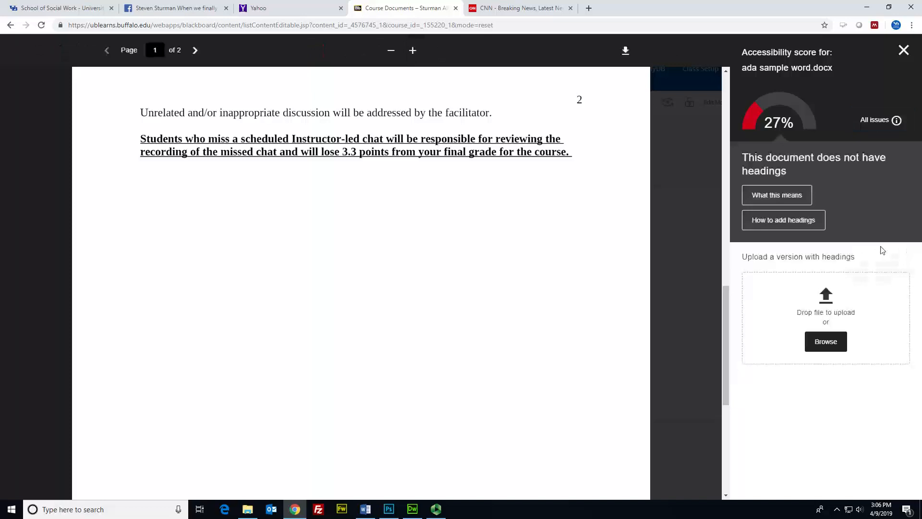
left_click(790, 225)
left_click(816, 147)
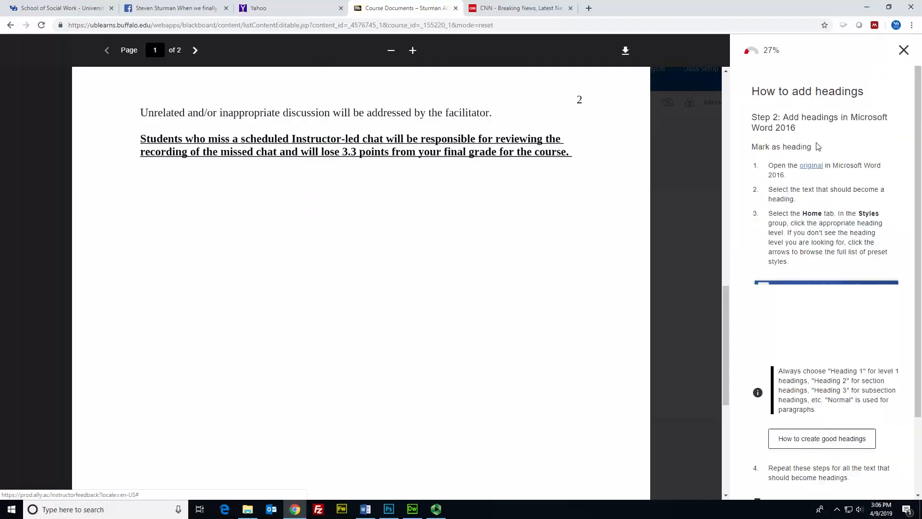
scroll(836, 153, "down", 2)
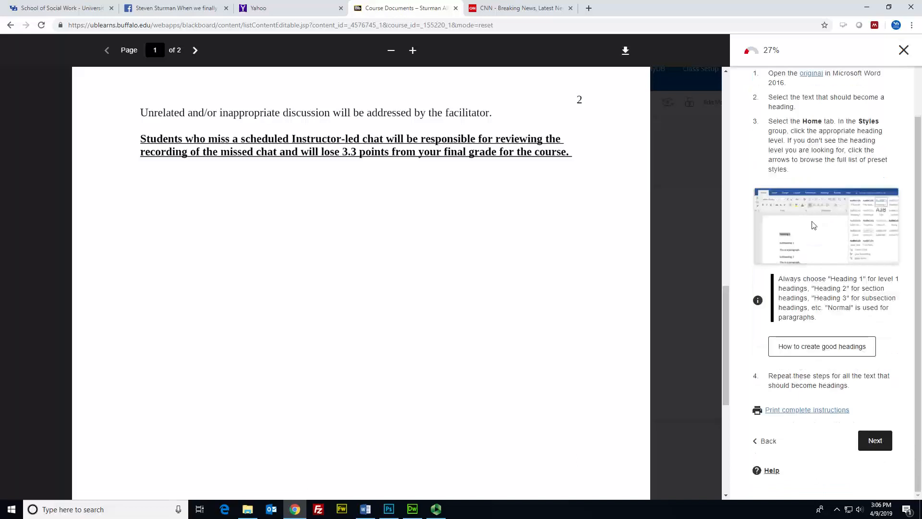